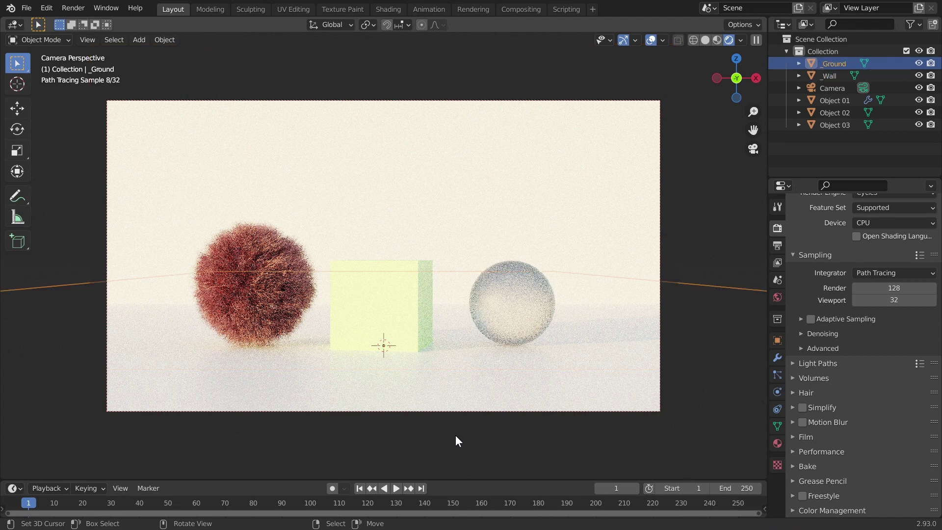
left_click(407, 310)
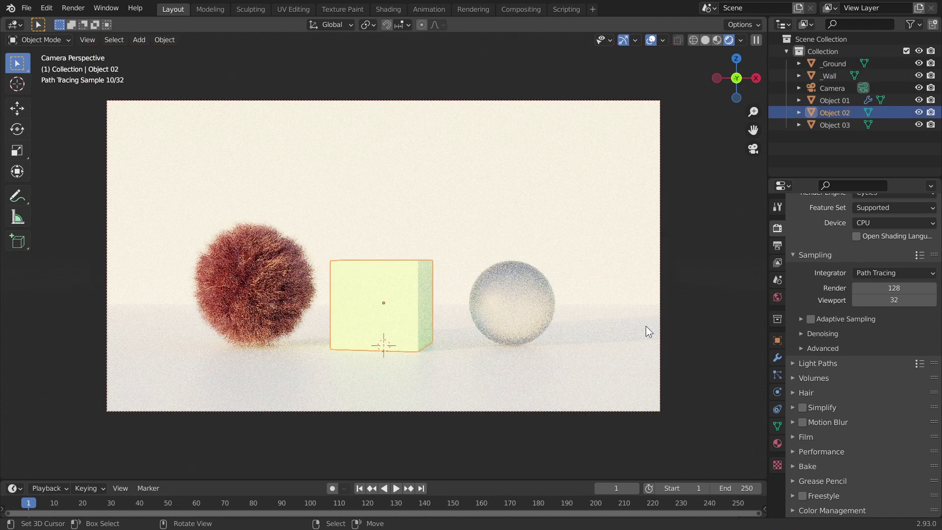
left_click(559, 235)
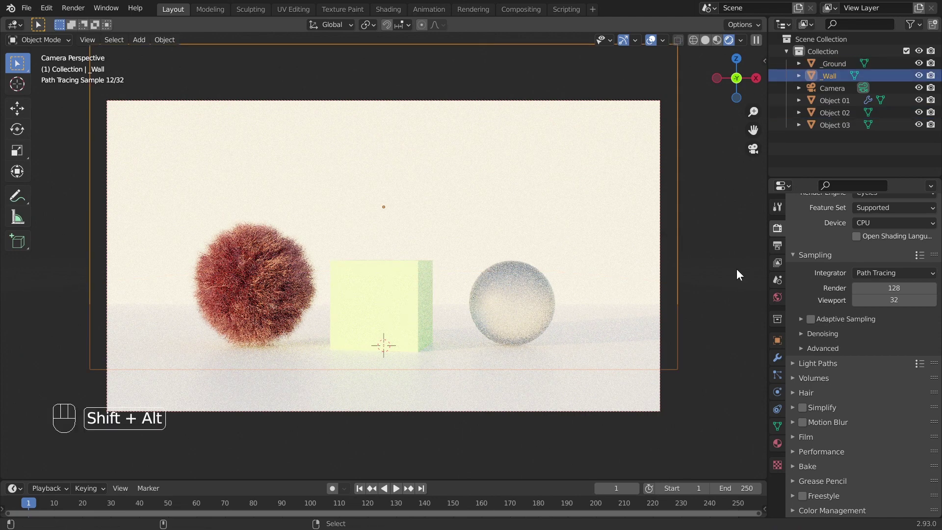
left_click(662, 401)
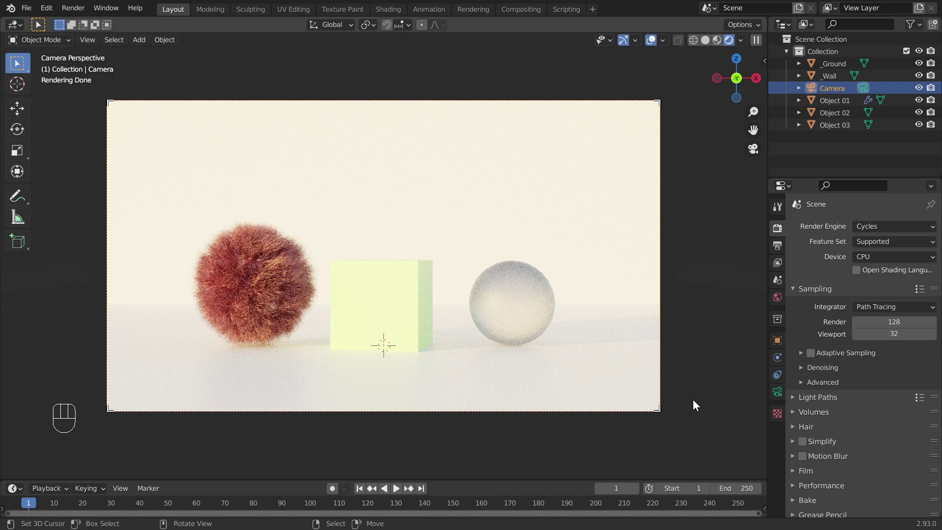
- Enable denoising for the final render and choose OpenImageDenoise as the denoiser
left_click(801, 368)
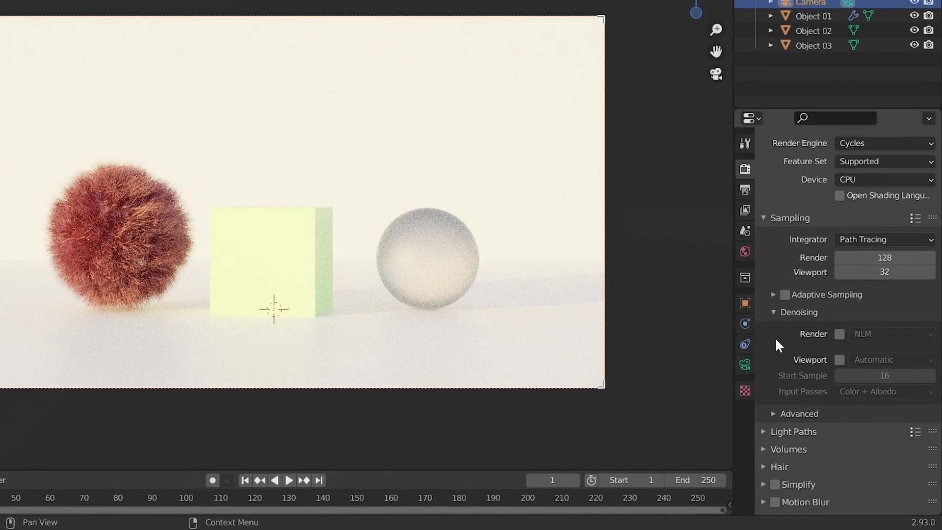
scroll(774, 334, "down", 1)
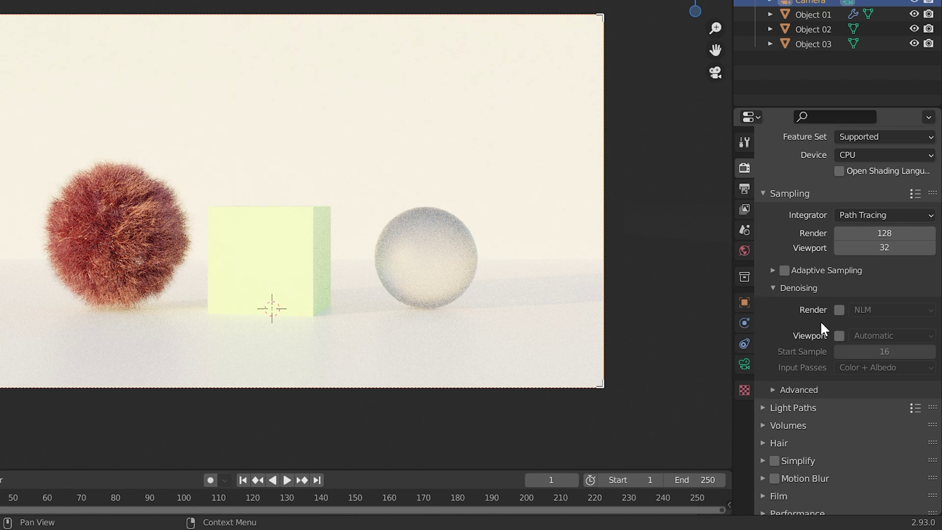
left_click(839, 310)
left_click(858, 310)
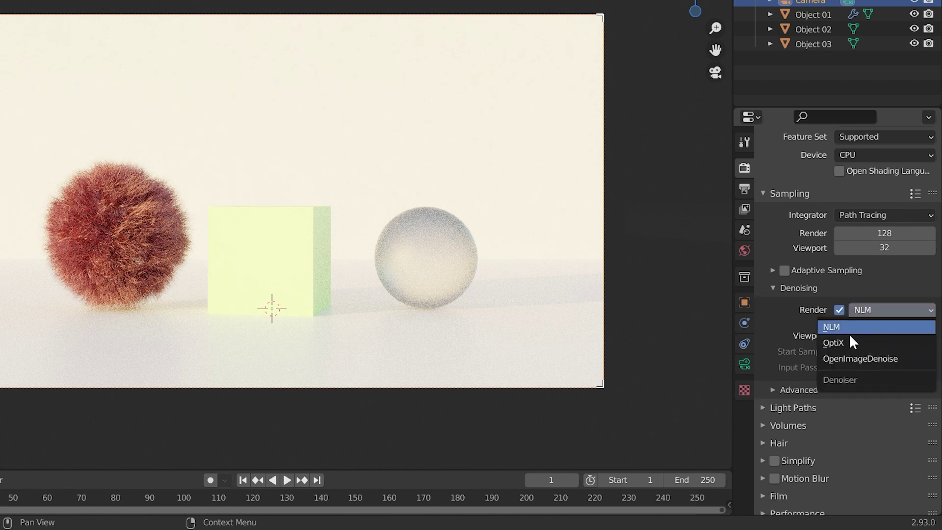
left_click(850, 358)
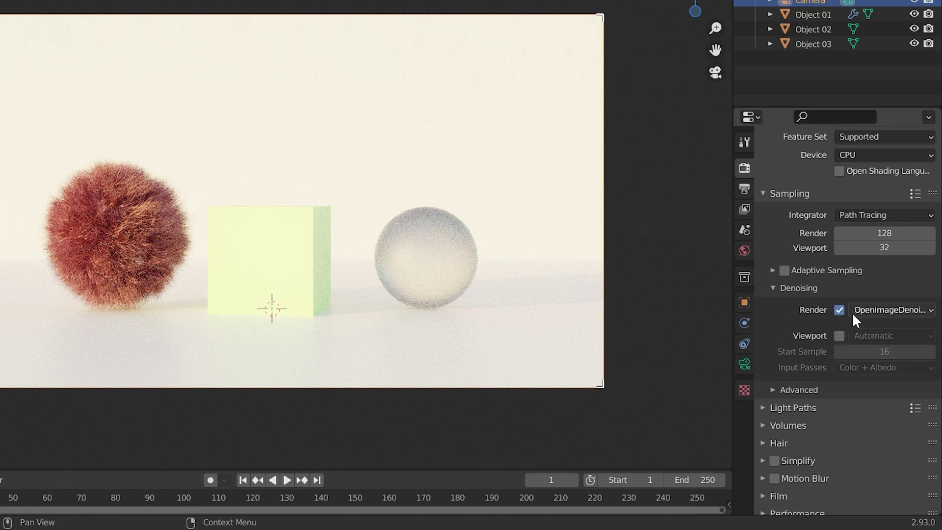
- Set the render samples to 32 and enable adaptive sampling
left_click(863, 236)
type("32")
key("Return")
left_click(775, 287)
left_click(784, 276)
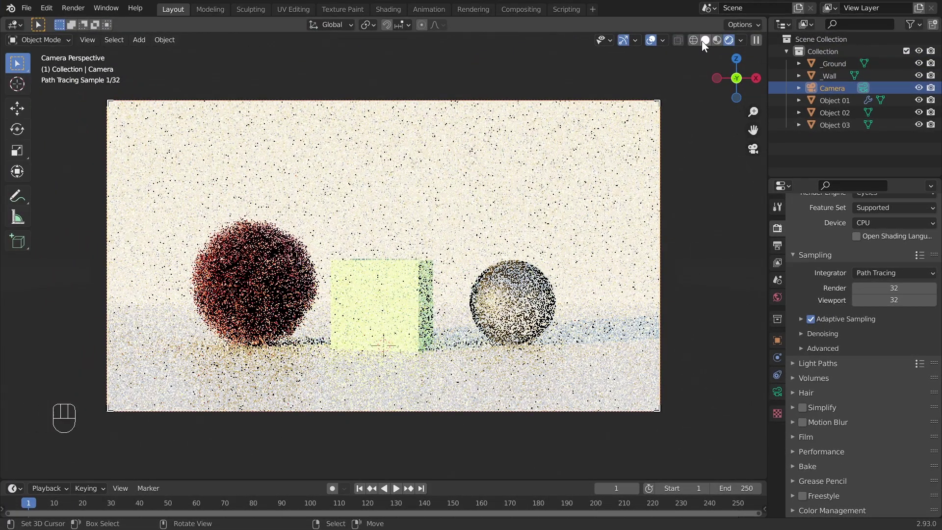
- Switch the viewport to solid shading and render the current frame from the camera
left_click(720, 40)
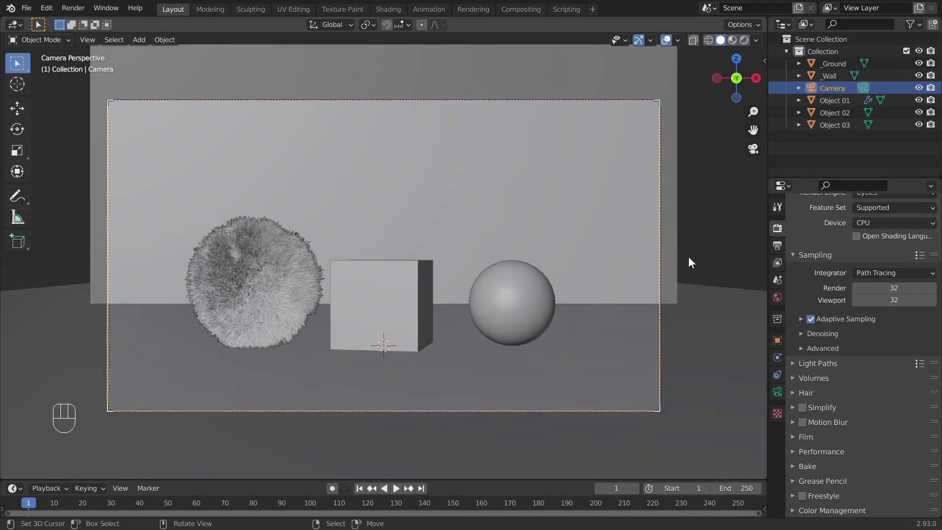
key("F12")
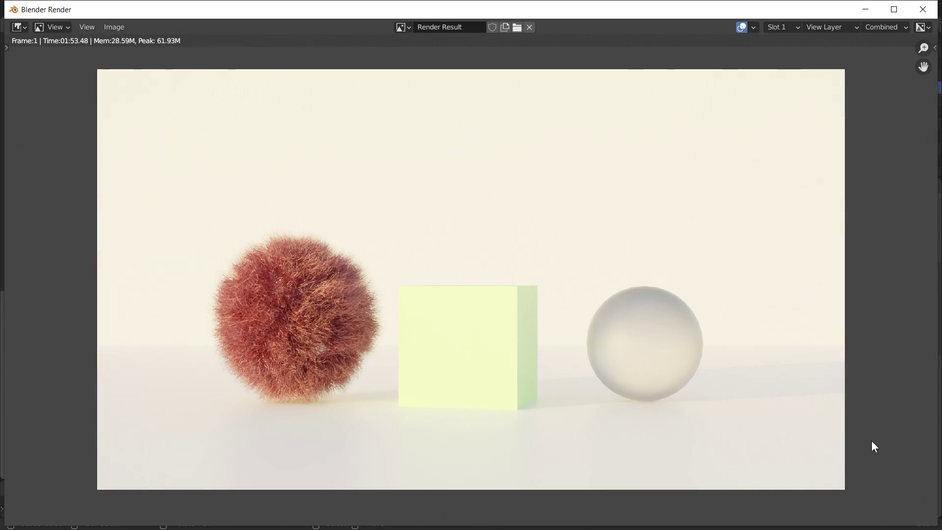
- Examine the OpenImageDenoise render, checking the fur ball's detail up close and the image as a whole
scroll(421, 342, "up", 3)
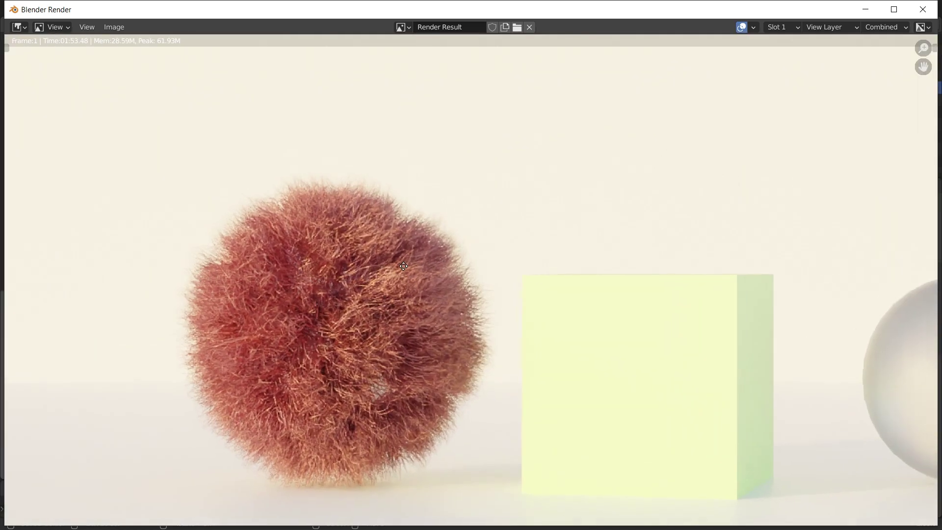
middle_click_drag(402, 293, 481, 290)
scroll(481, 290, "up", 2)
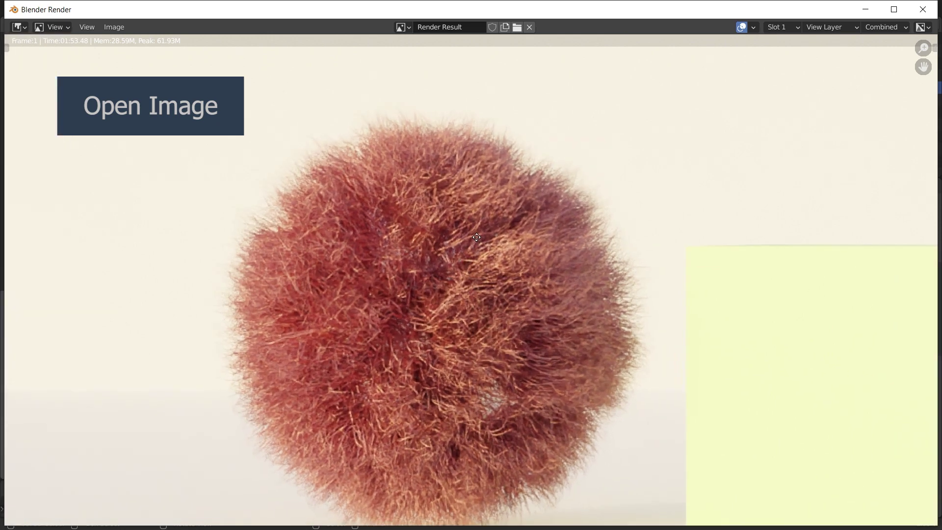
scroll(476, 290, "down", 2)
scroll(476, 289, "down", 3)
scroll(526, 336, "down", 1)
scroll(526, 337, "up", 1)
middle_click_drag(726, 270, 565, 299)
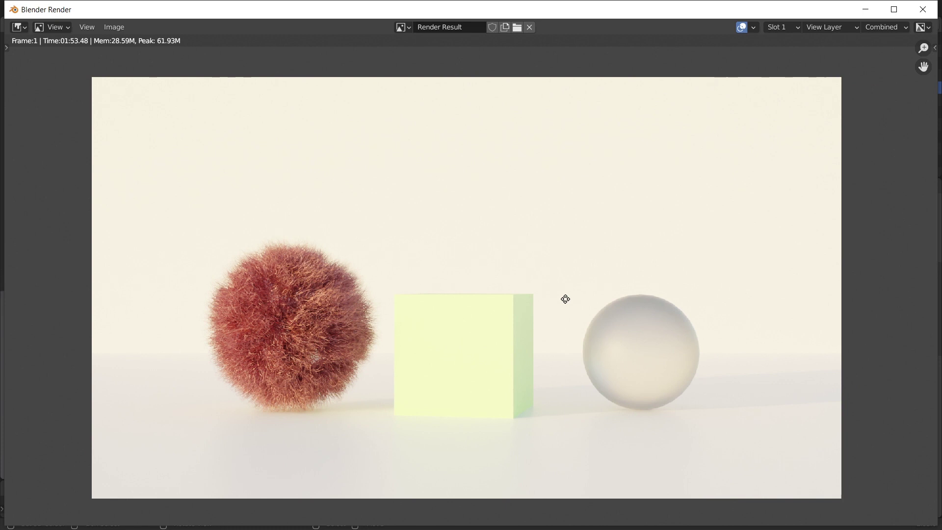
- Make Slot 2 the active render slot and close the render window
left_click(782, 27)
left_click(782, 51)
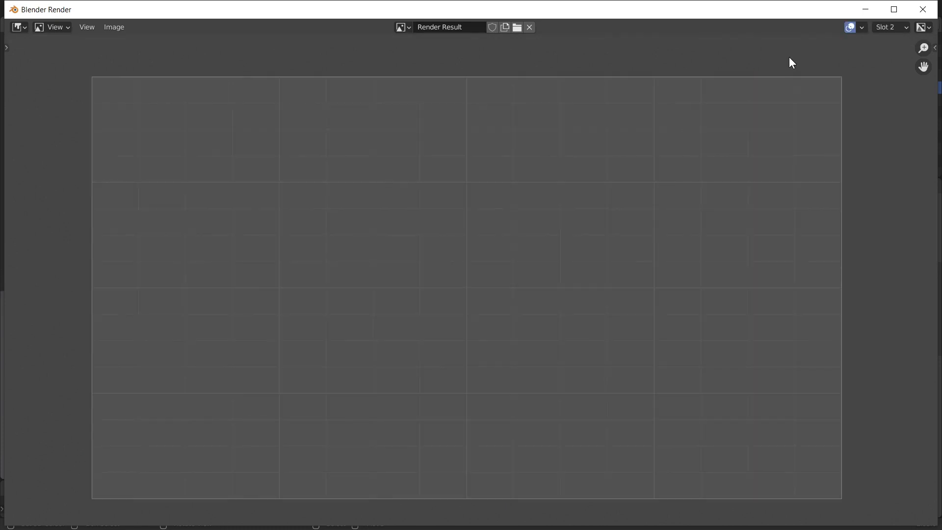
left_click(922, 9)
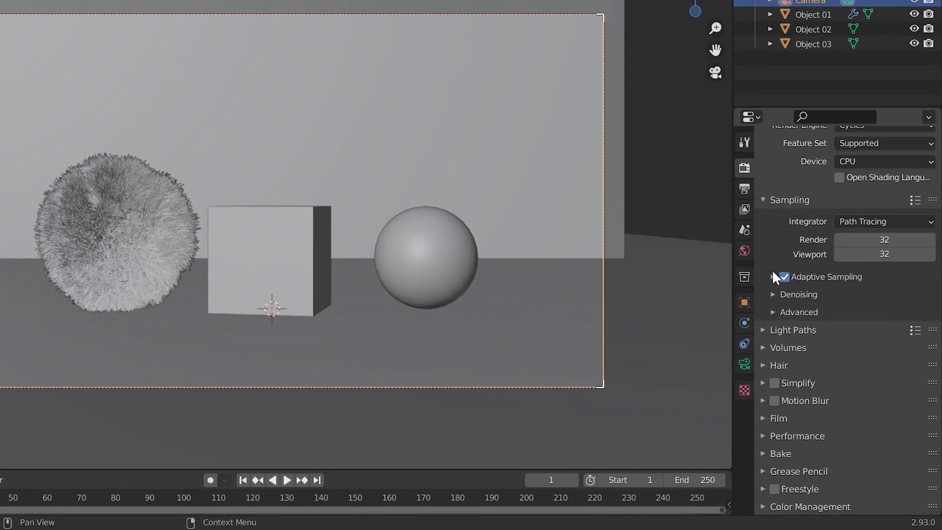
- Change the render denoiser to NLM and render the frame again
left_click(782, 393)
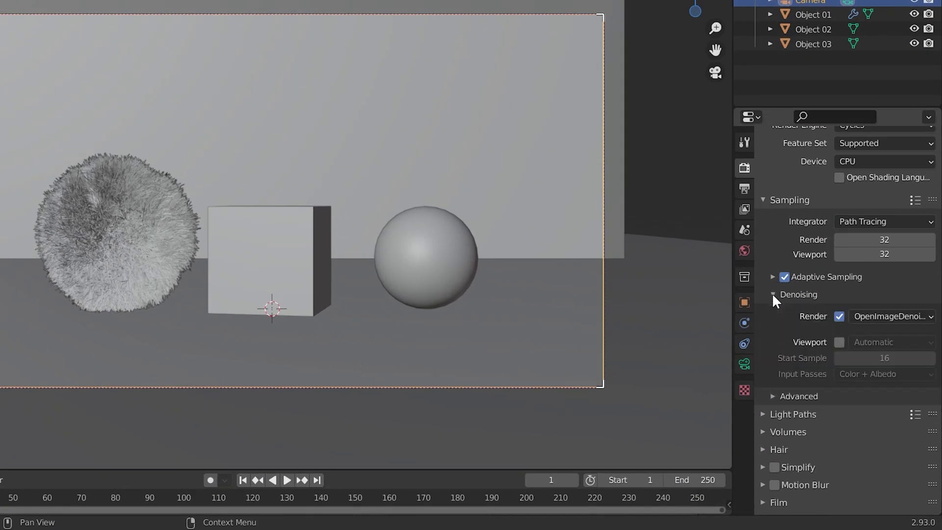
left_click(878, 316)
left_click(874, 328)
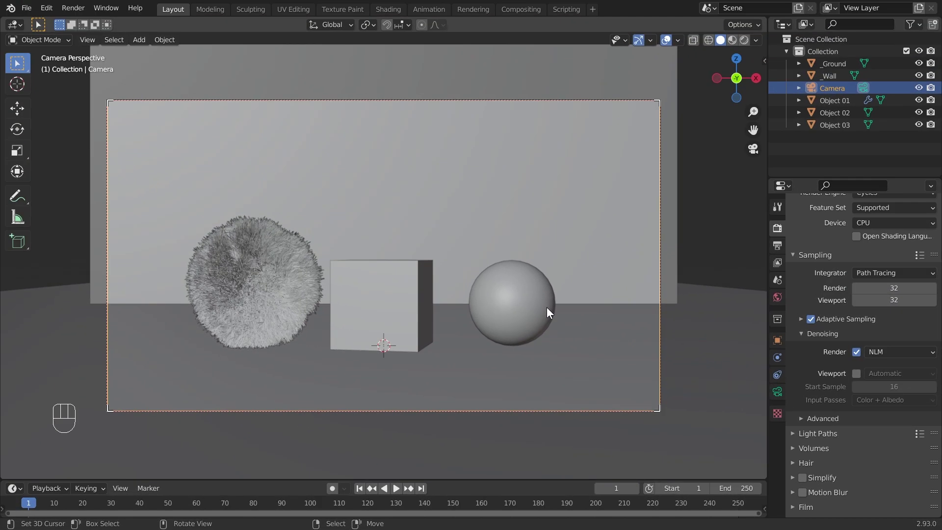
key("F12")
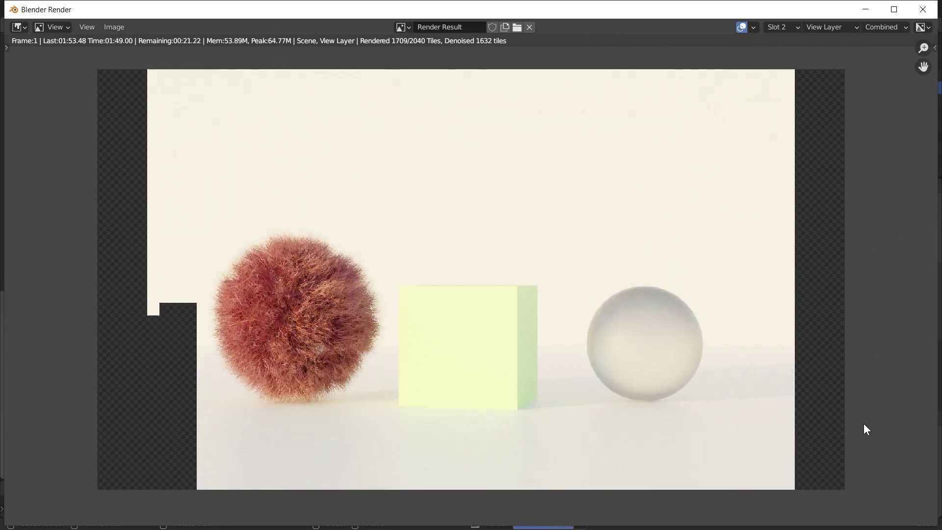
- Compare the glass sphere between the Slot 1 and Slot 2 renders up close
middle_click_drag(698, 335, 700, 257, "ctrl")
middle_click_drag(764, 322, 610, 266)
middle_click_drag(684, 379, 679, 339, "ctrl")
middle_click_drag(693, 386, 739, 220)
left_click(785, 23)
left_click(786, 41)
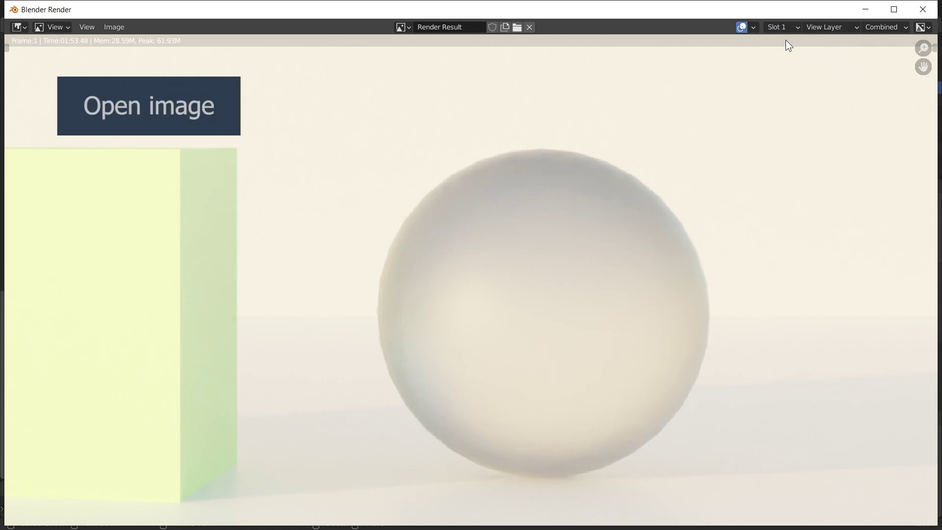
left_click(785, 25)
left_click(788, 53)
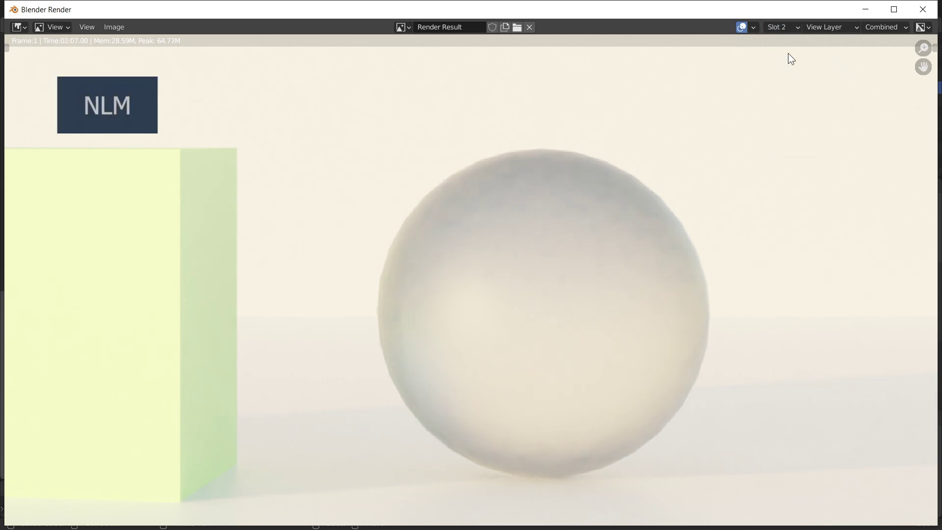
- Compare the green cube between the Slot 2 and Slot 1 renders up close
scroll(346, 236, "down", 4)
middle_click_drag(345, 236, 568, 242, "ctrl")
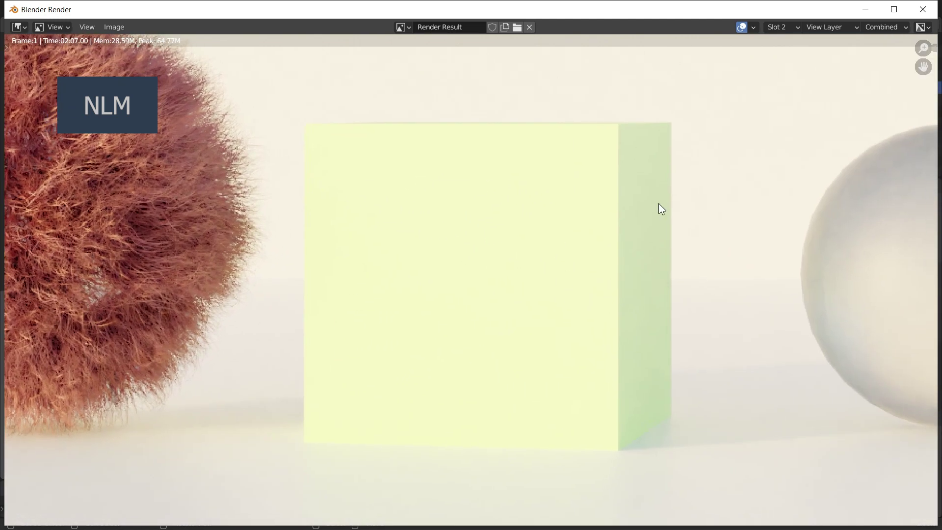
left_click(790, 31)
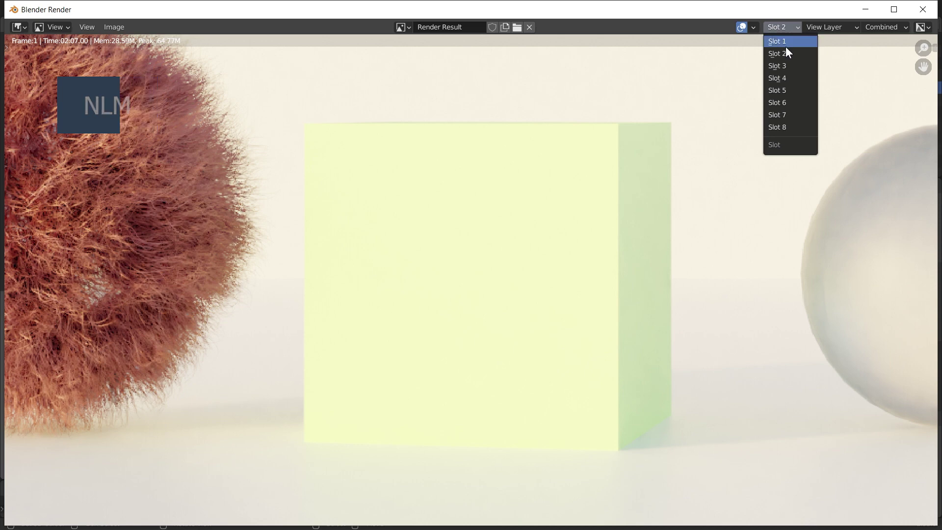
left_click(785, 46)
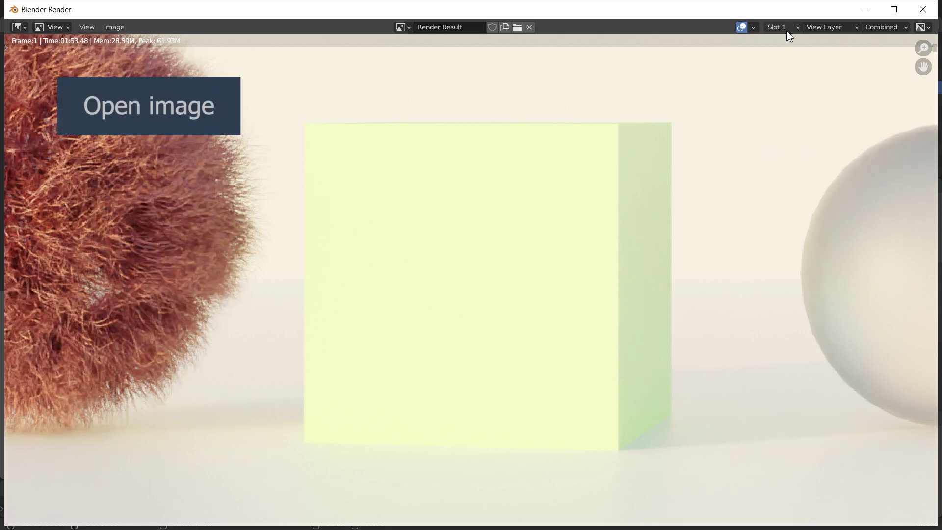
left_click(787, 30)
left_click(787, 53)
- Compare the fur ball's strands between the Slot 1 and Slot 2 renders, and close the render window
middle_click_drag(385, 179, 557, 219, "ctrl")
middle_click_drag(388, 216, 579, 195)
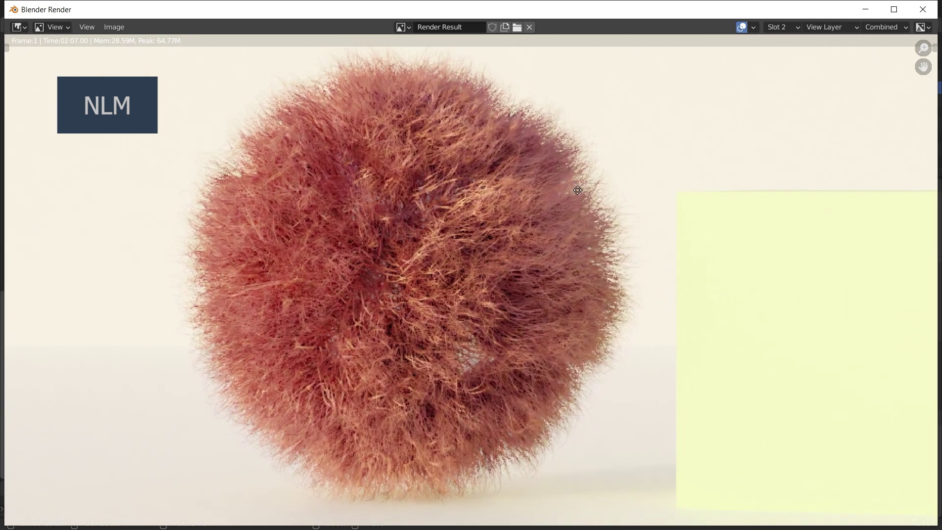
left_click(791, 23)
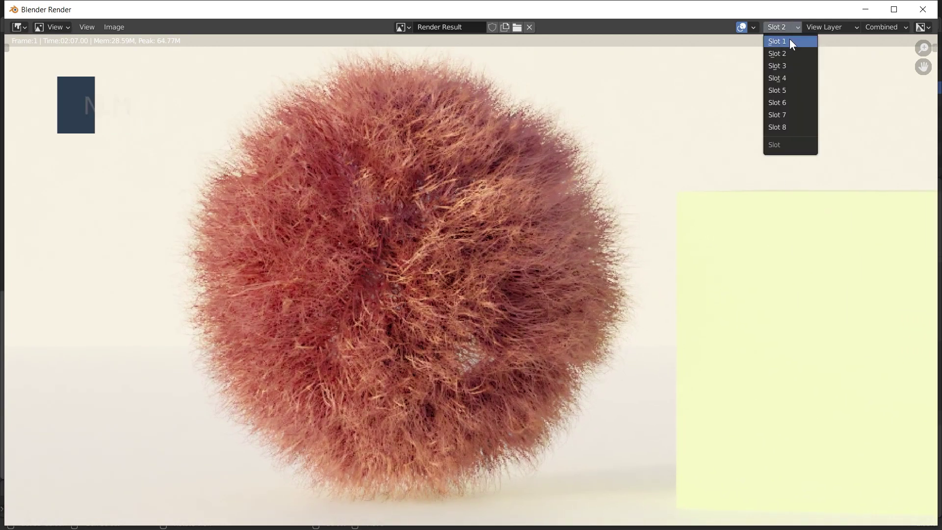
left_click(790, 39)
left_click(788, 25)
left_click(787, 51)
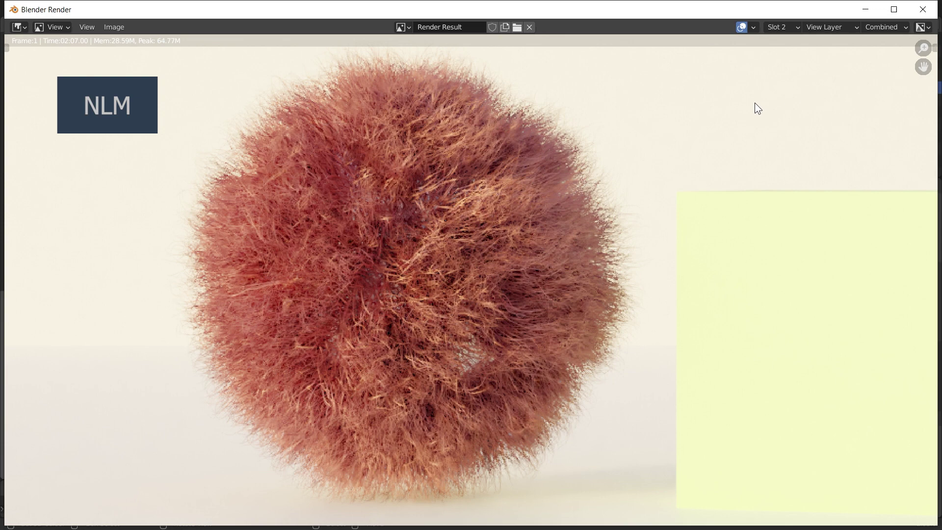
middle_click_drag(699, 115, 602, 226, "ctrl")
left_click(781, 27)
left_click(784, 40)
key("Escape")
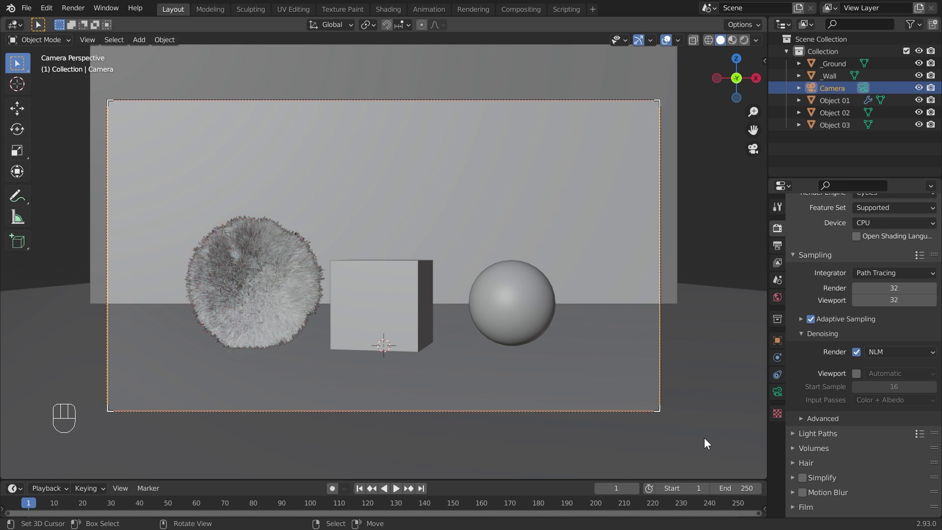
left_click(280, 281)
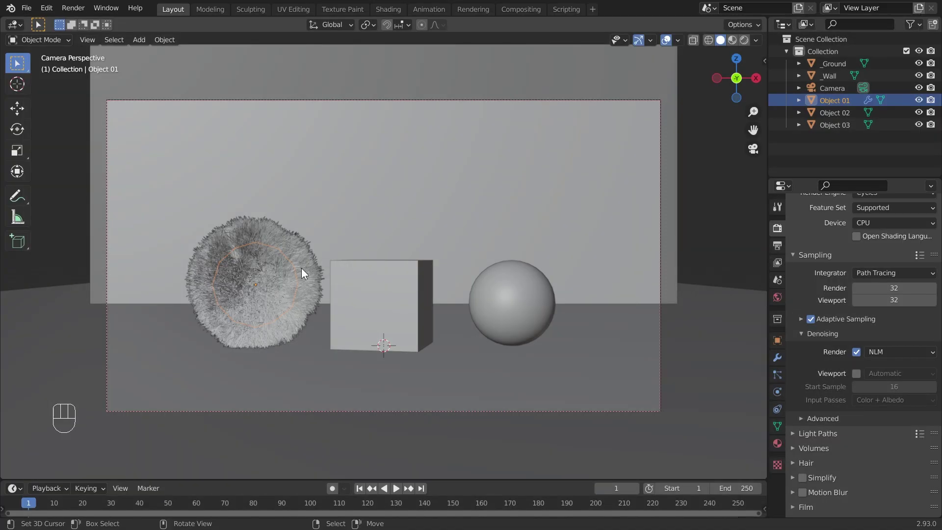
mouse_move(309, 268)
middle_mouse_down()
mouse_move(306, 278)
mouse_move(312, 267)
middle_mouse_up()
left_click(416, 188)
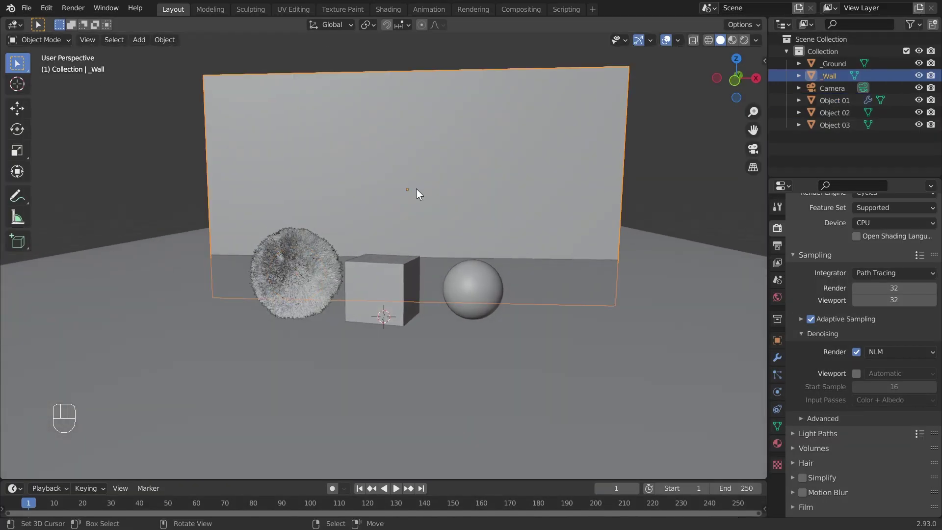
left_click(602, 318)
left_click(496, 288)
- Move the cube, smooth sphere, wall and ground together into a new collection named "Open image Denoise"
left_click(401, 285)
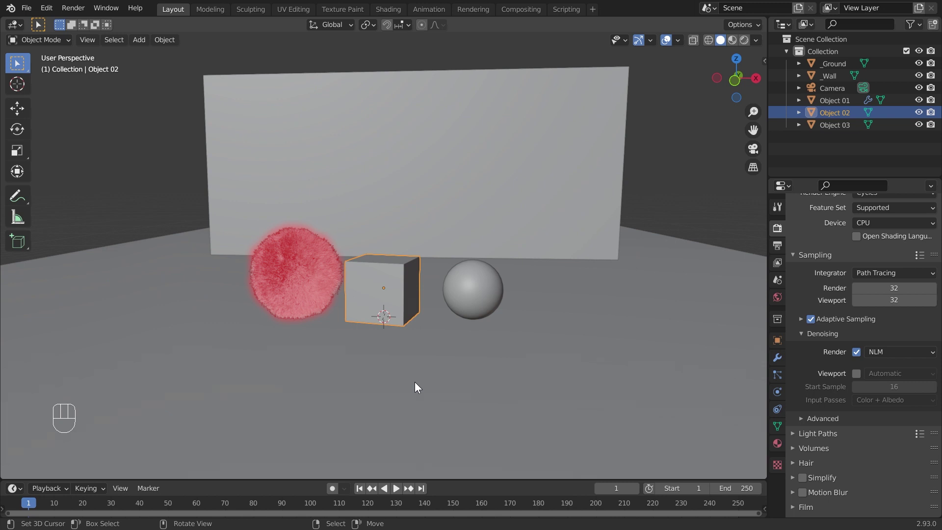
left_click(465, 277, "shift")
left_click(520, 248, "shift")
left_click(564, 339, "shift")
key("m")
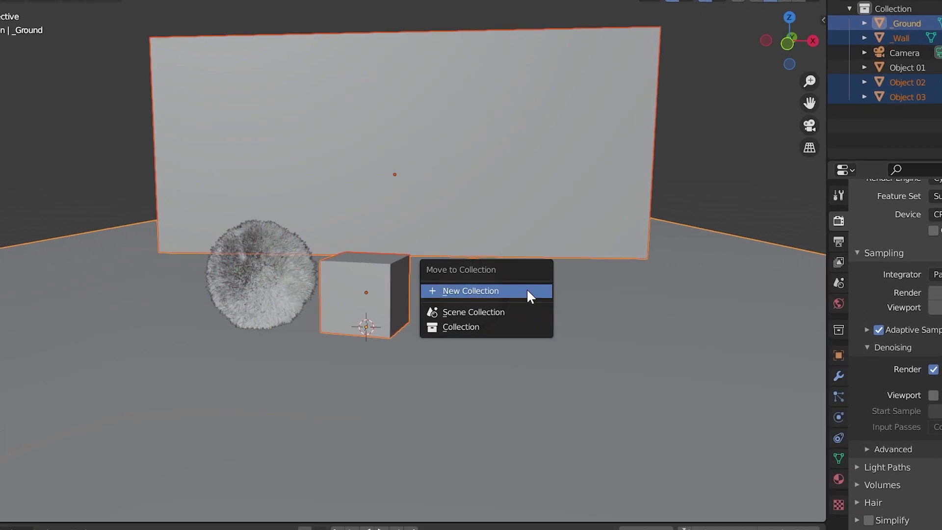
left_click(528, 291)
type("Open image")
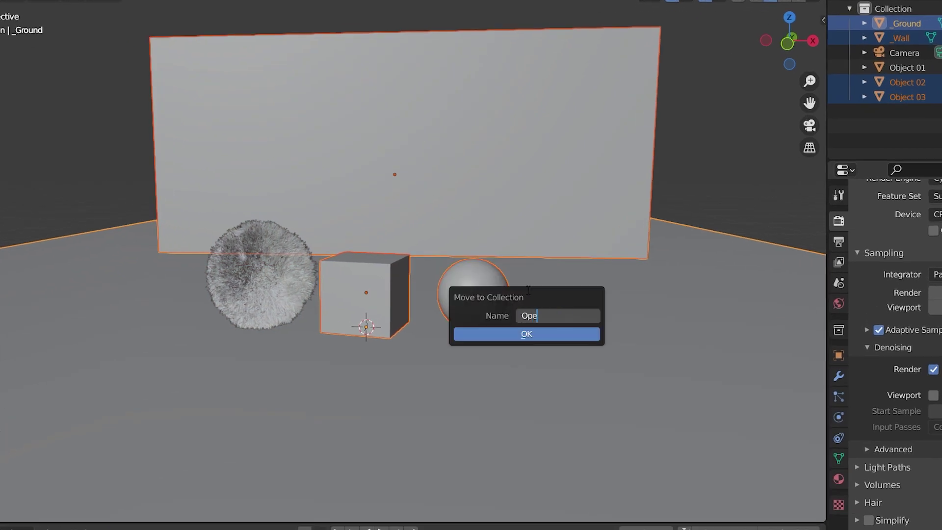
type(" Denoising")
key("Return")
key("Return")
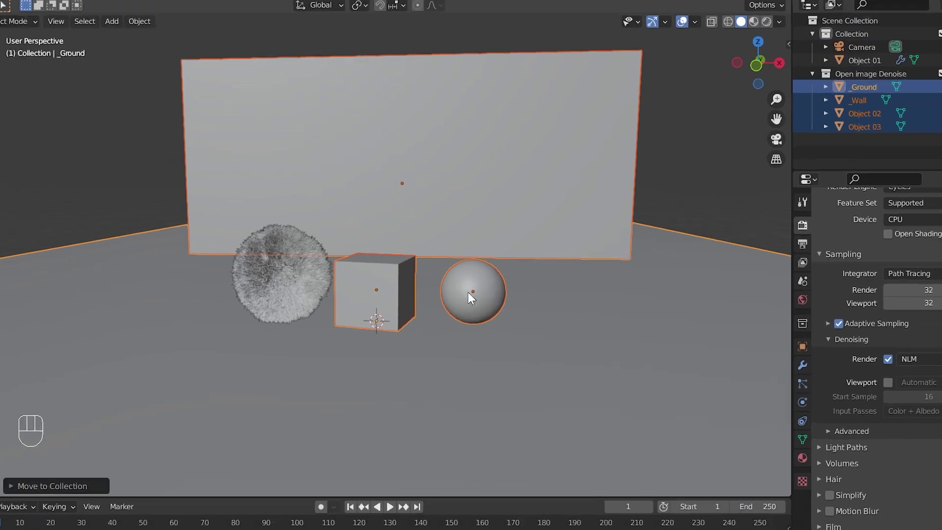
- Move the fur ball into a new collection named "NLM Denoise"
left_click(239, 276)
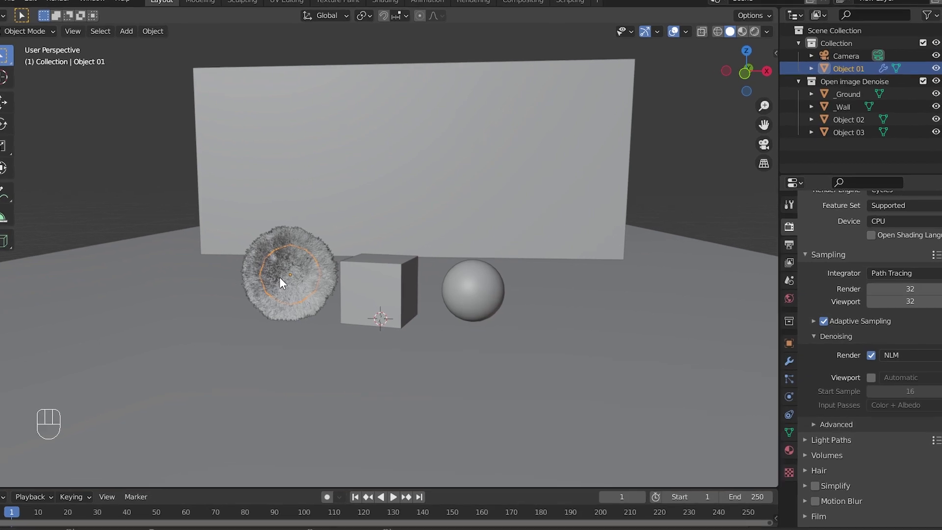
key("m")
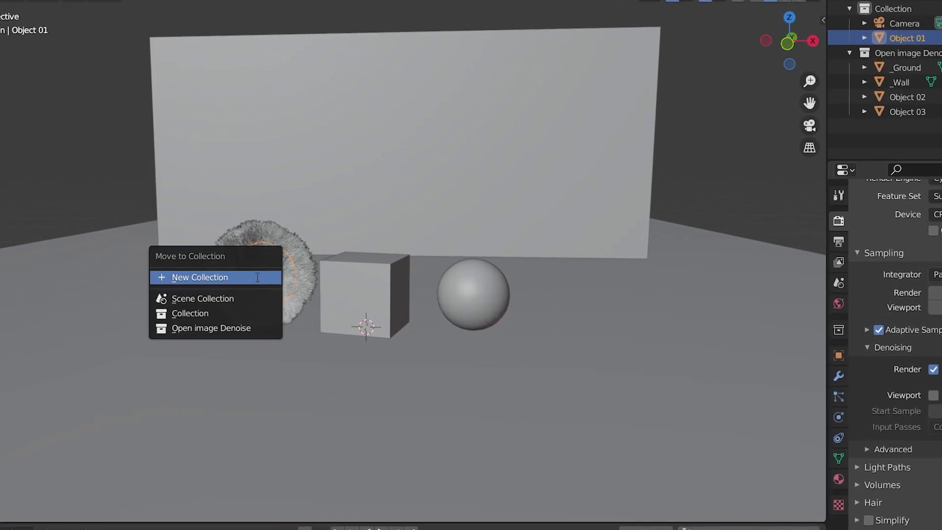
left_click(257, 277)
type("NLM Denoise")
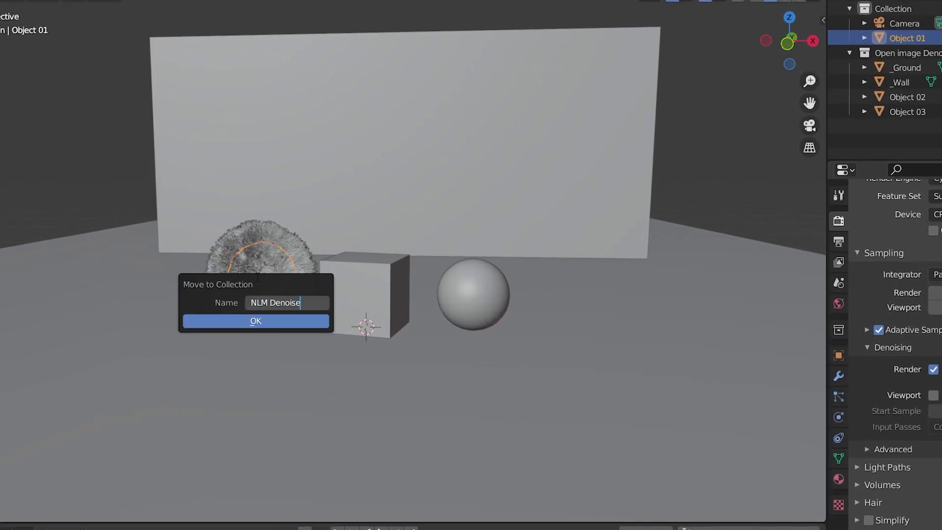
key("Return")
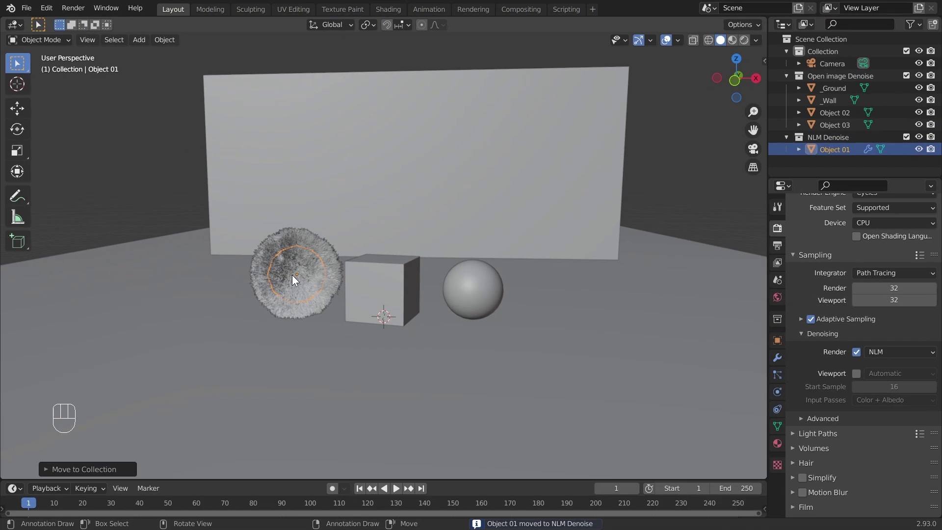
- View the scene through the camera and check each denoise collection's contents by briefly hiding and reshowing it
key("z")
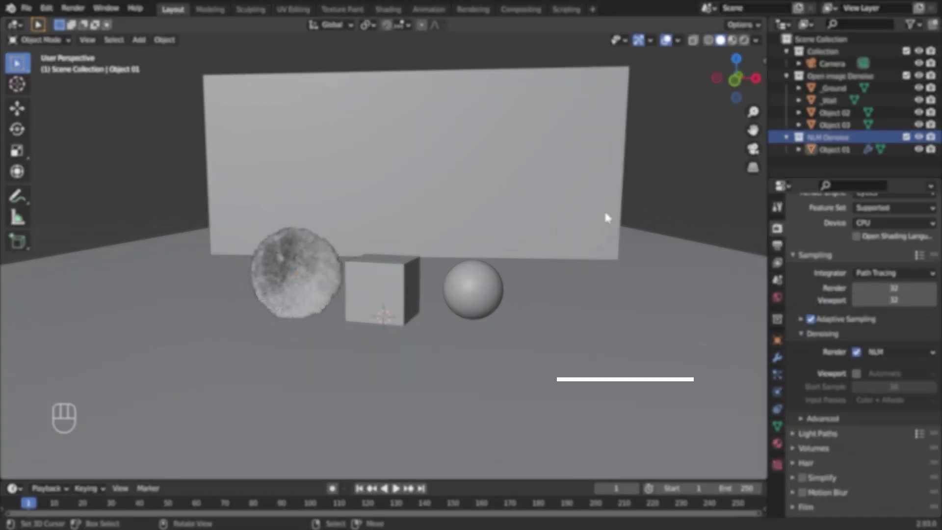
key("KP_0")
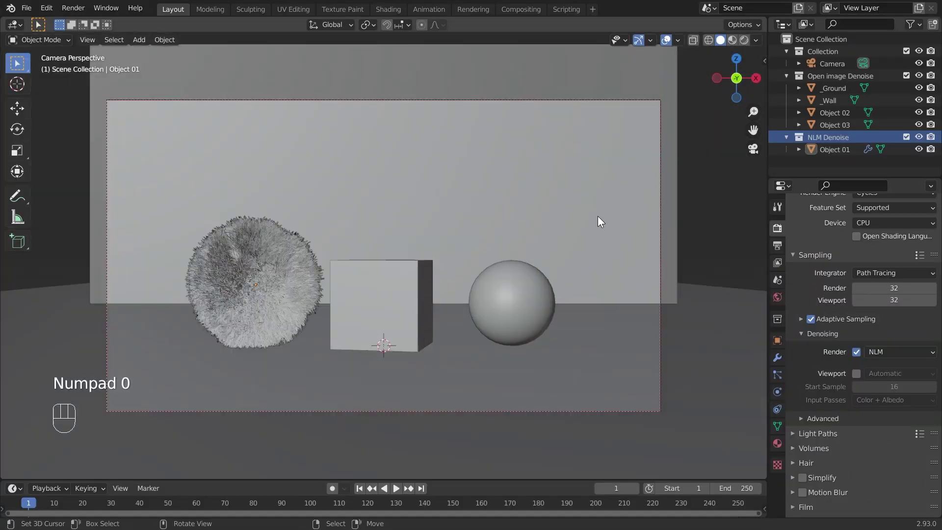
middle_click_drag(597, 223, 600, 221, "shift")
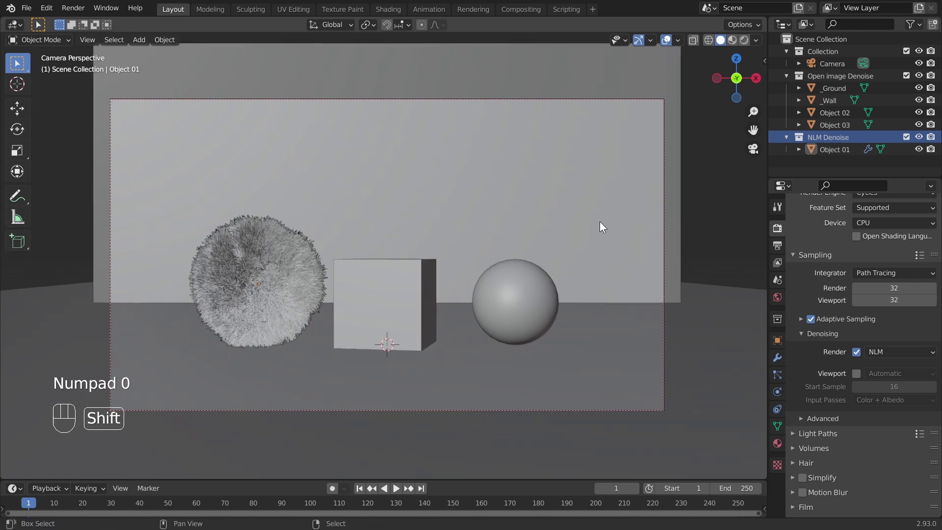
left_click(918, 138)
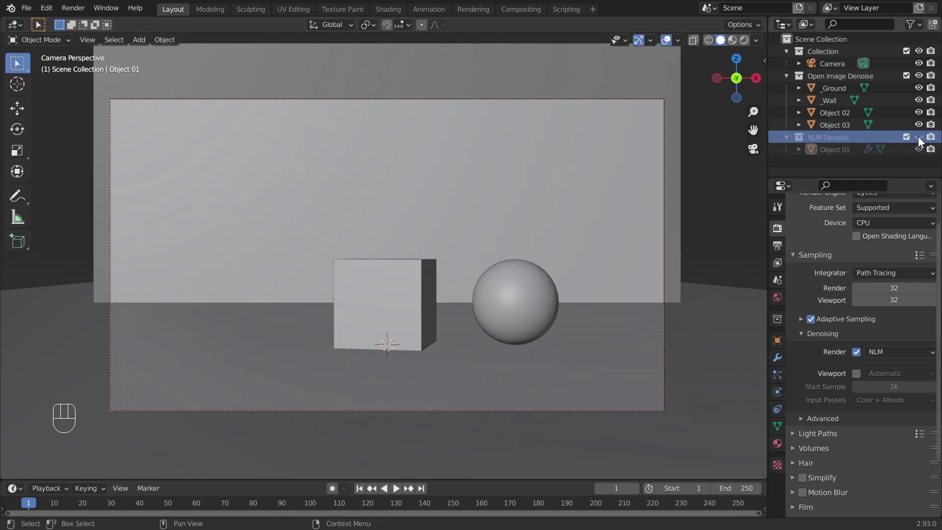
left_click(918, 137)
left_click(919, 76)
left_click(918, 76)
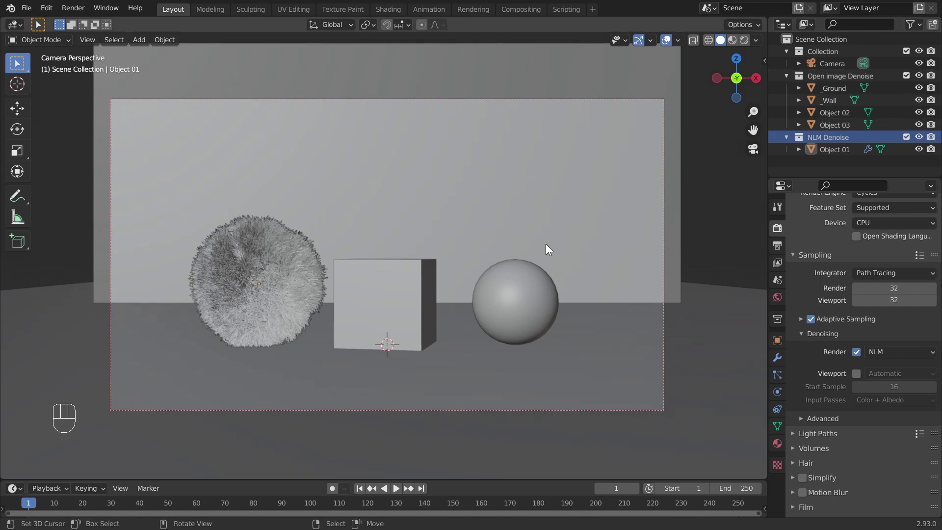
middle_click_drag(499, 272, 499, 266, "shift")
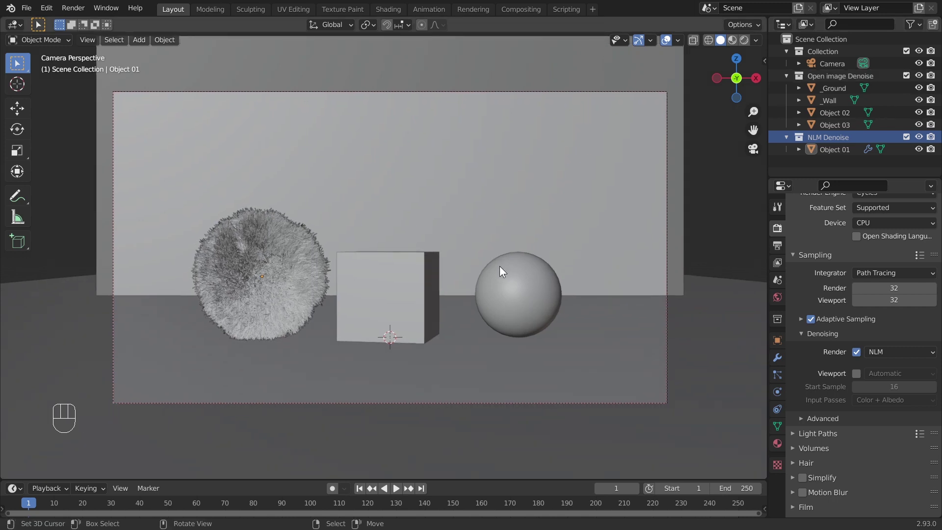
- Turn off render denoising for the scene and collapse the denoising settings
key("ctrl")
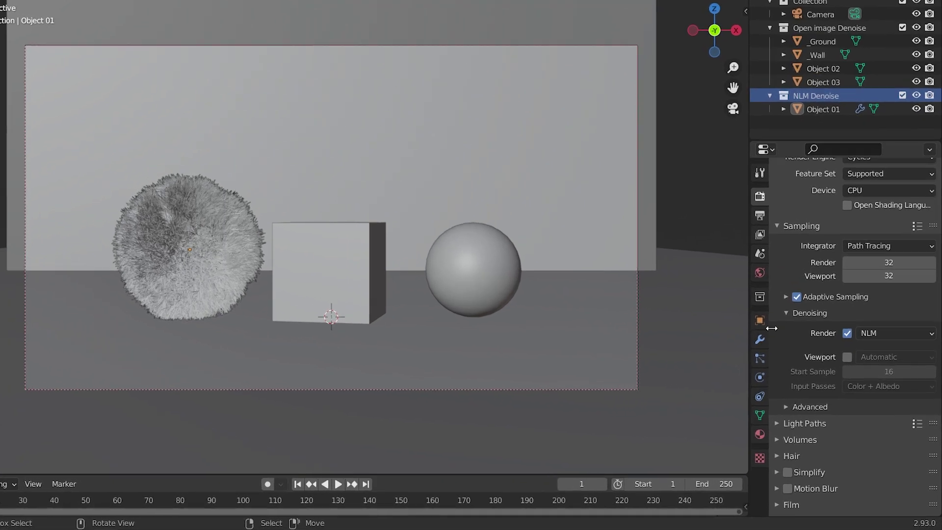
left_click(857, 352)
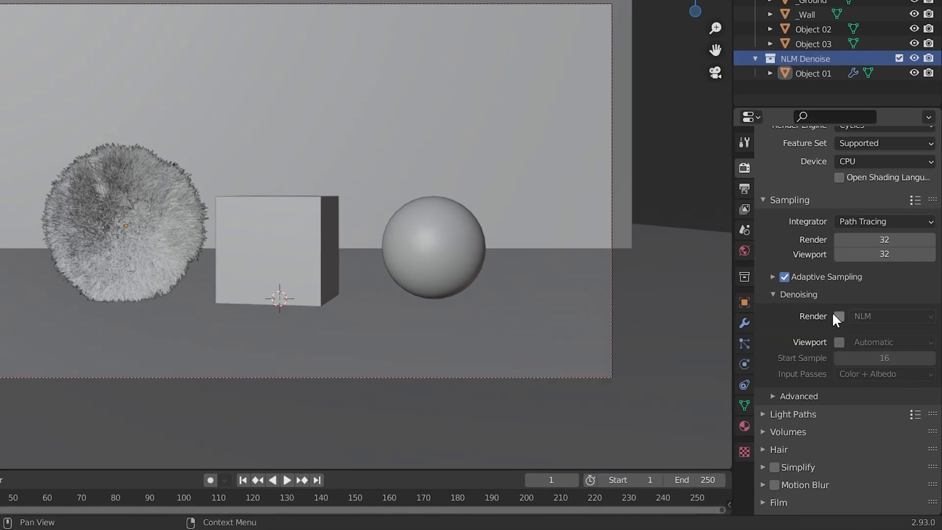
left_click(780, 295)
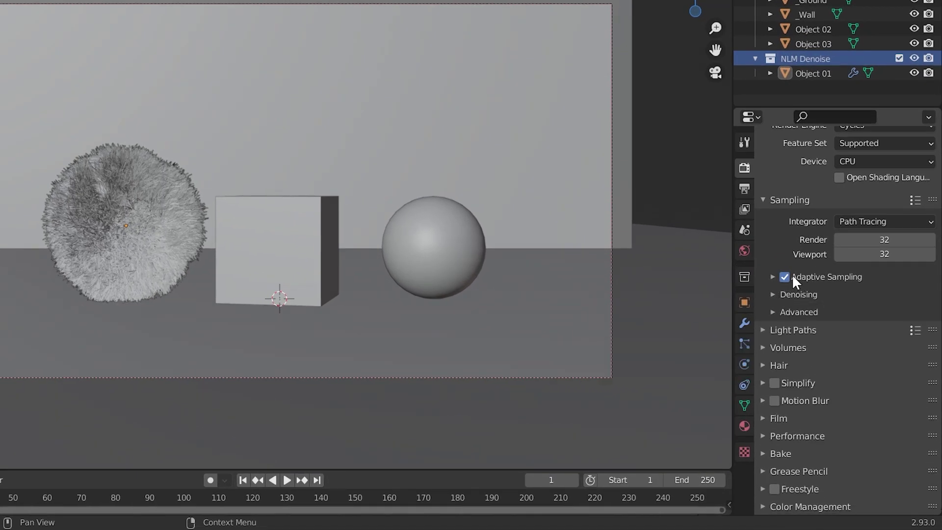
left_click(772, 274)
left_click(772, 275)
scroll(768, 304, "up", 3)
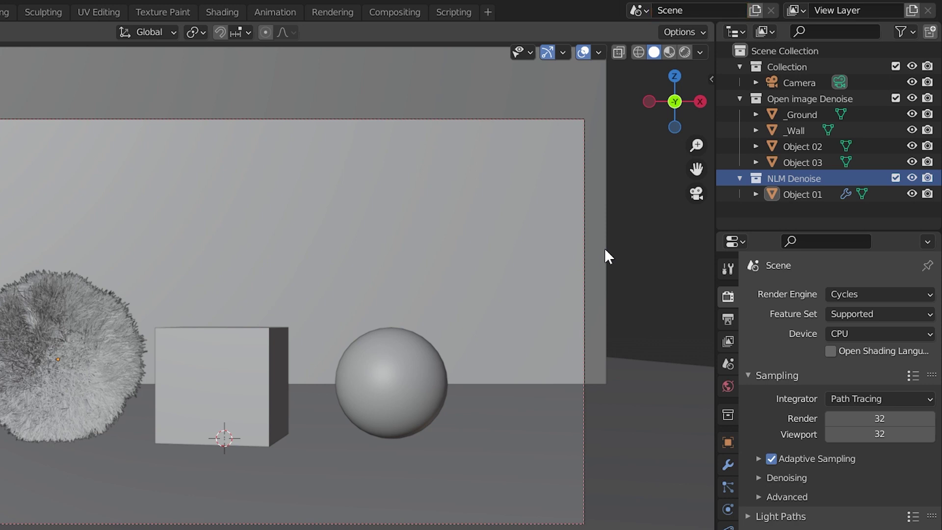
- Create a linked copy of the scene and rename the original scene "NLM Denoise"
left_click(755, 9)
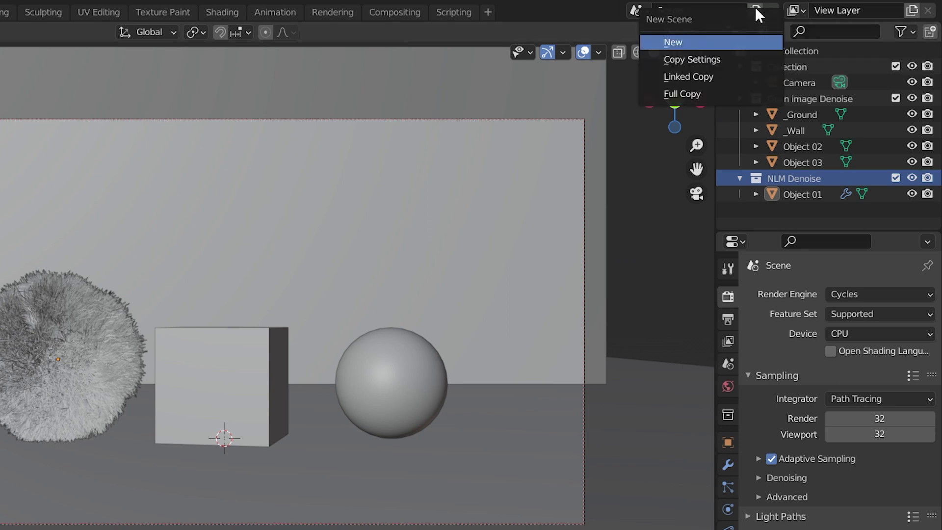
left_click(711, 77)
left_click(641, 11)
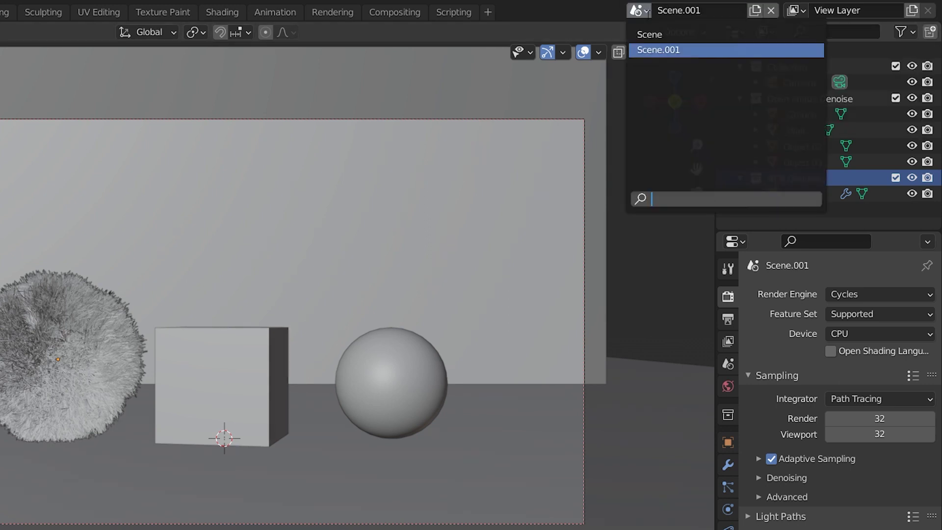
left_click(654, 34)
double_click(700, 11)
type("NLM Denoise")
key("Return")
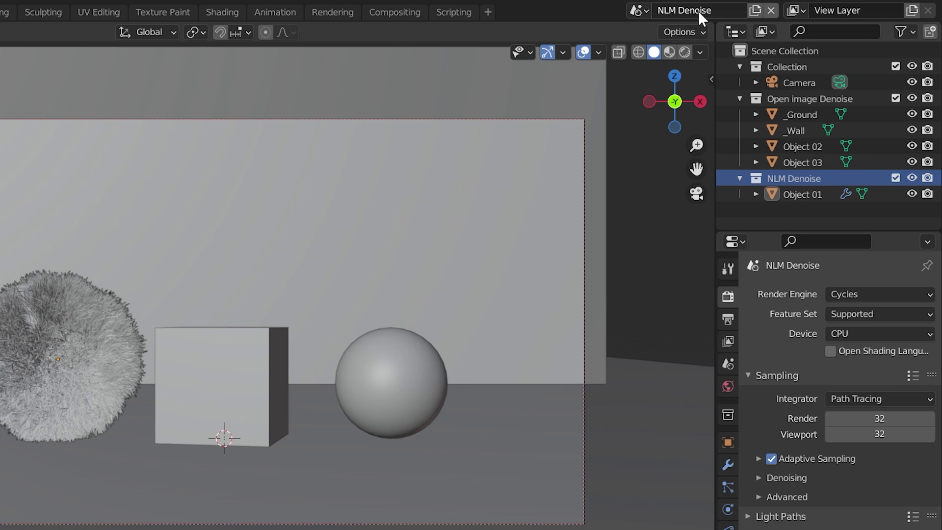
- Switch to the linked scene copy and rename it "Open Image Denoise"
left_click(640, 11)
left_click(660, 49)
double_click(705, 10)
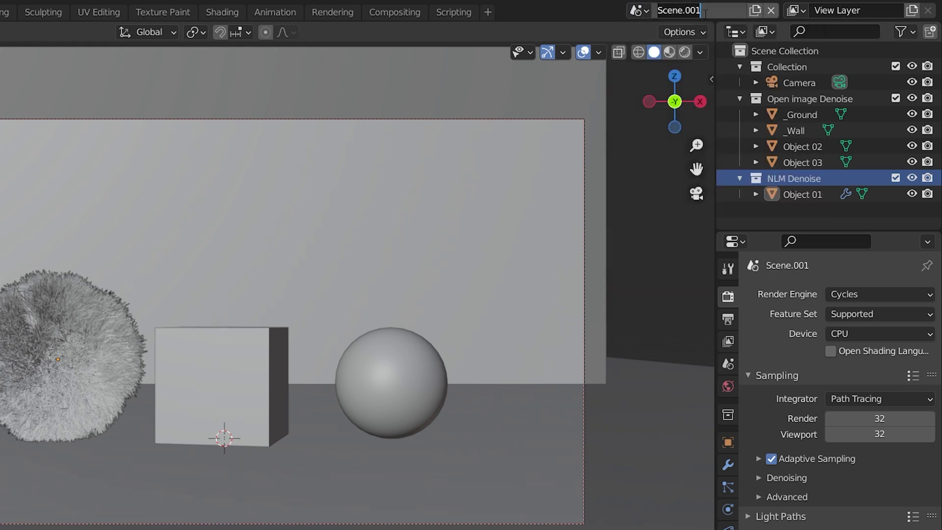
type("Open Image Denoise")
key("Return")
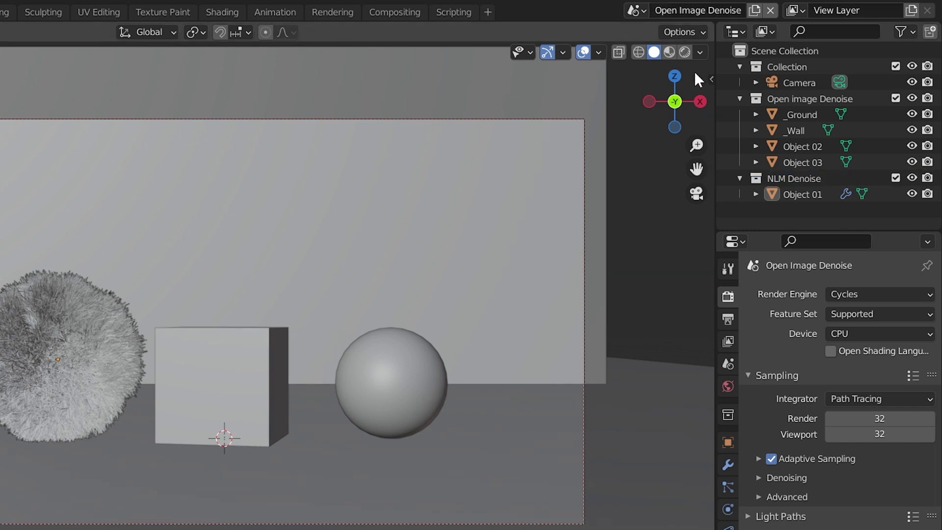
- Switch back to the NLM Denoise scene and show the viewport in rendered shading
left_click(641, 13)
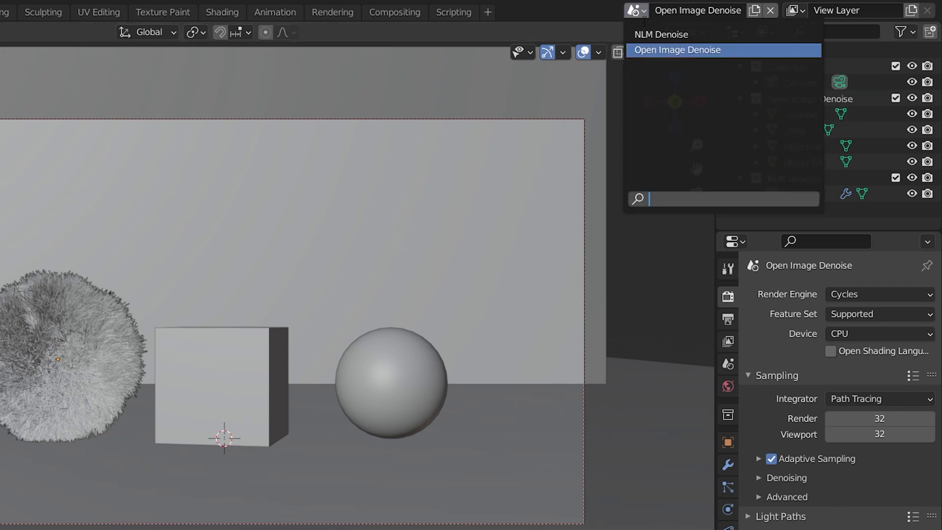
left_click(647, 33)
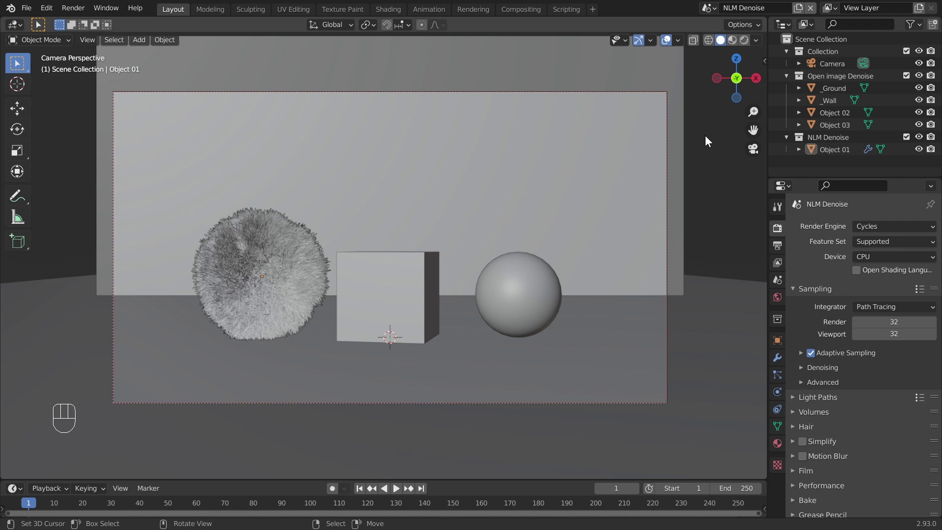
mouse_move(697, 145)
middle_mouse_down("ctrl")
mouse_move(696, 172)
mouse_move(688, 166)
middle_mouse_up("ctrl")
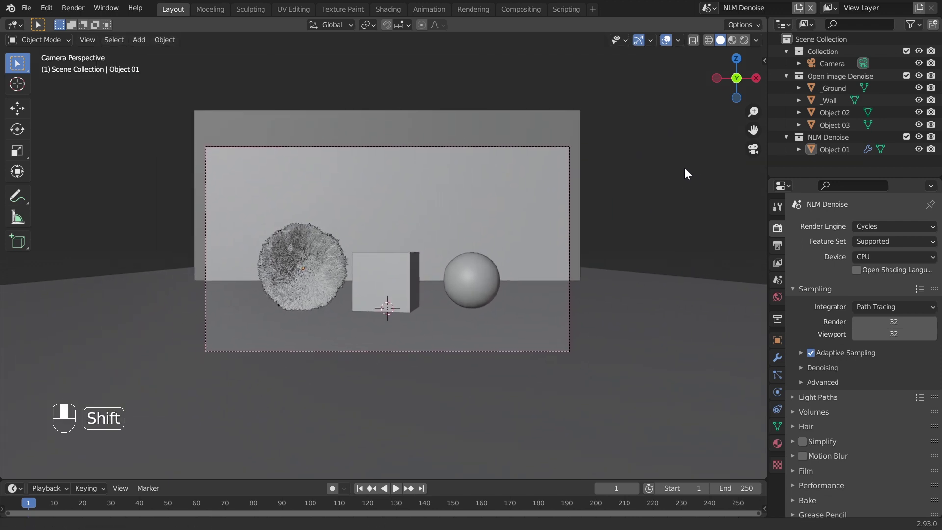
left_click(744, 42)
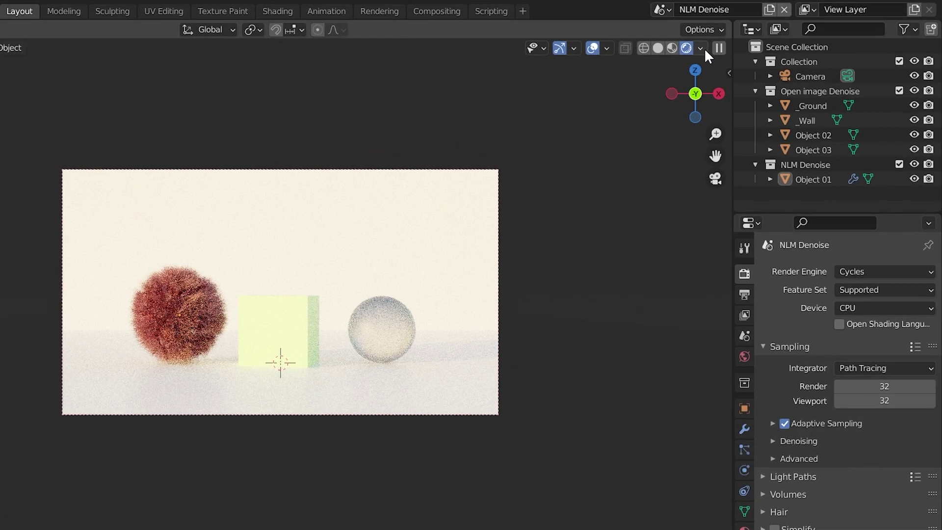
- Show the holdout toggles in the outliner and set the Open image Denoise collection as a holdout
left_click(905, 29)
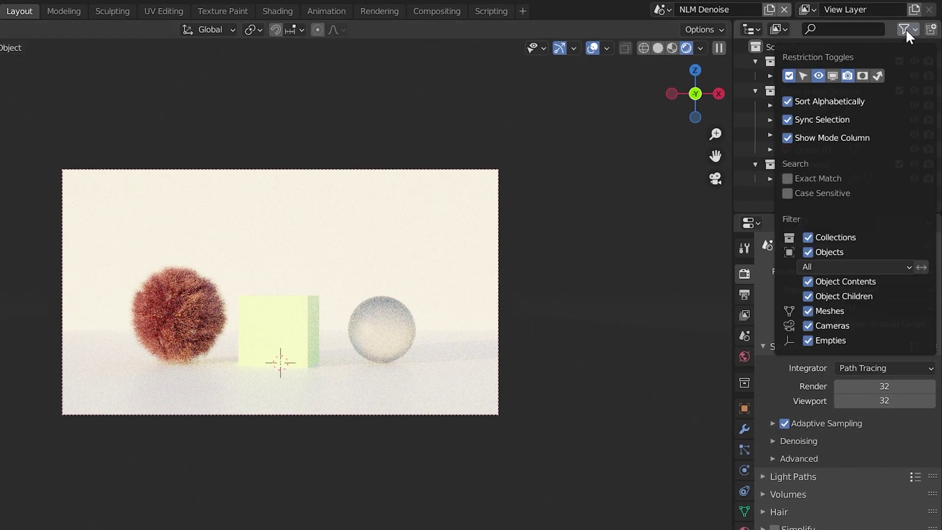
left_click(862, 75)
left_click(905, 27)
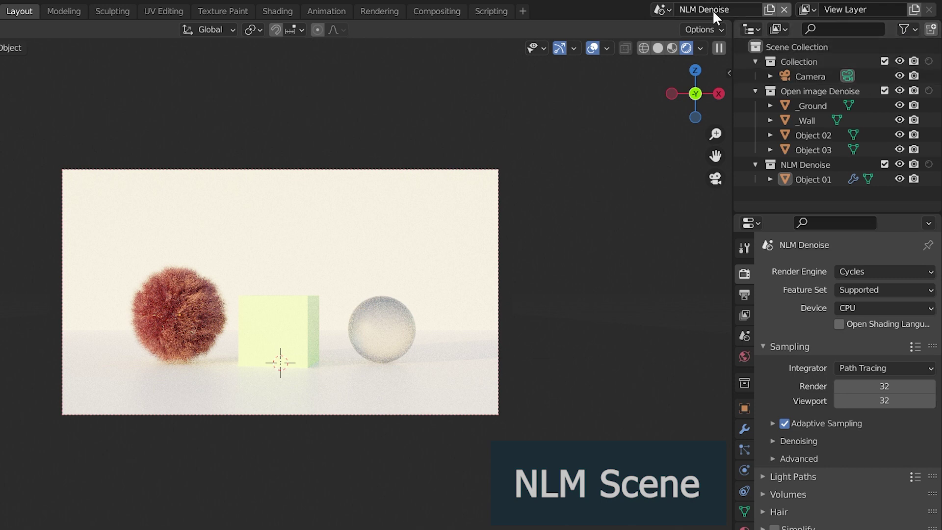
left_click(682, 8)
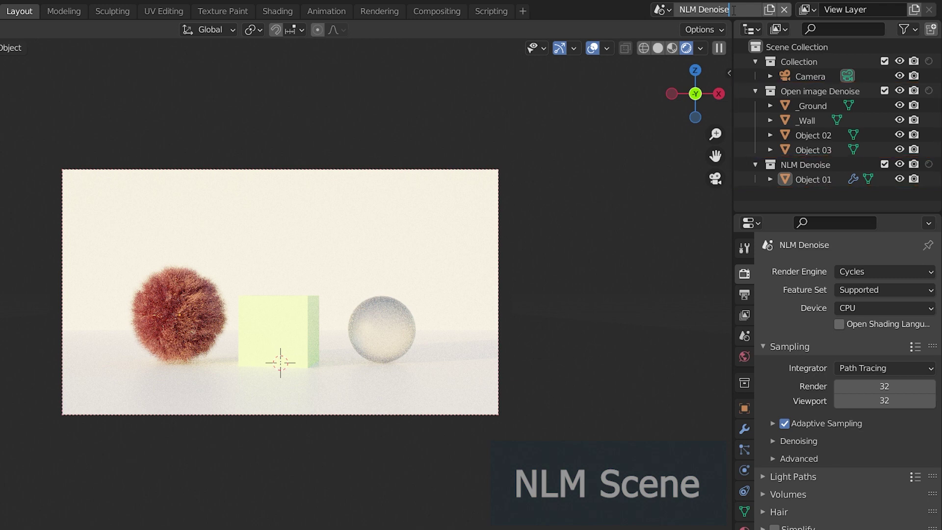
key("Return")
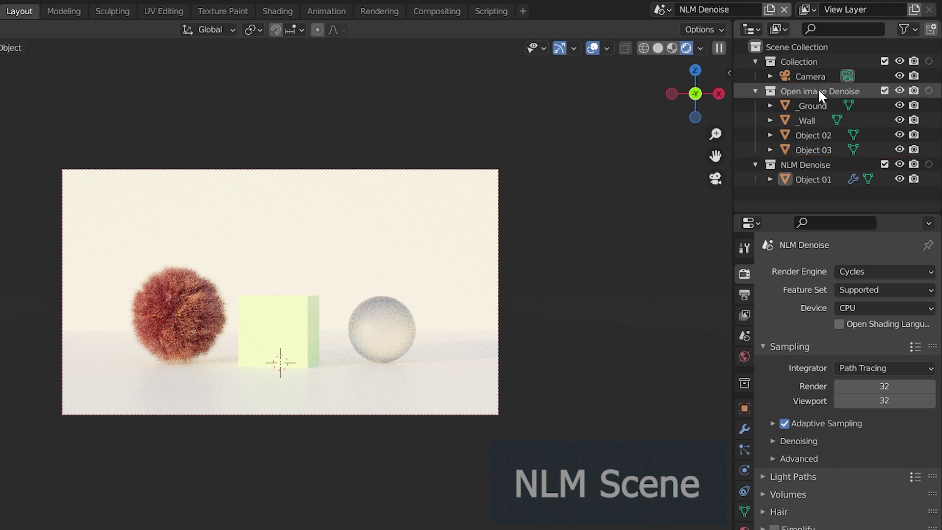
left_click(929, 91)
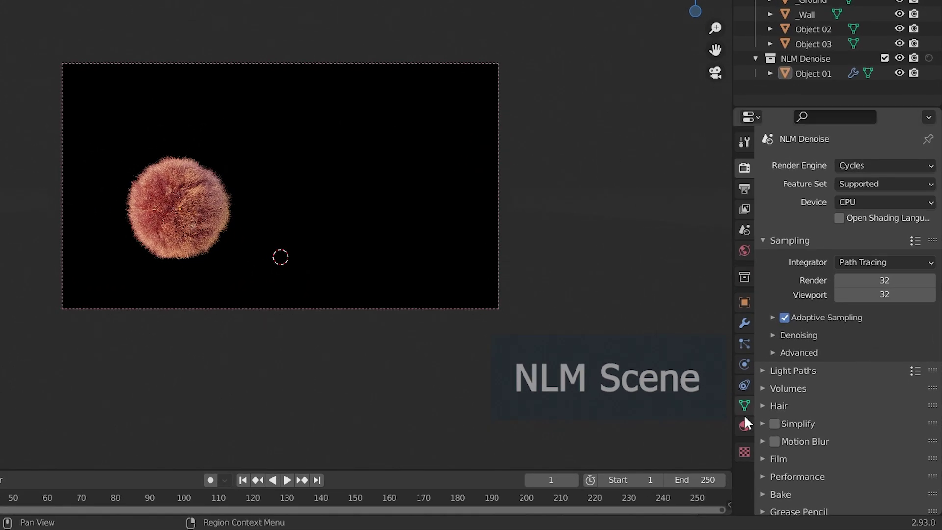
- Enable a transparent film background for the NLM Denoise scene's render
left_click(766, 458)
scroll(768, 462, "down", 3)
scroll(767, 456, "down", 2)
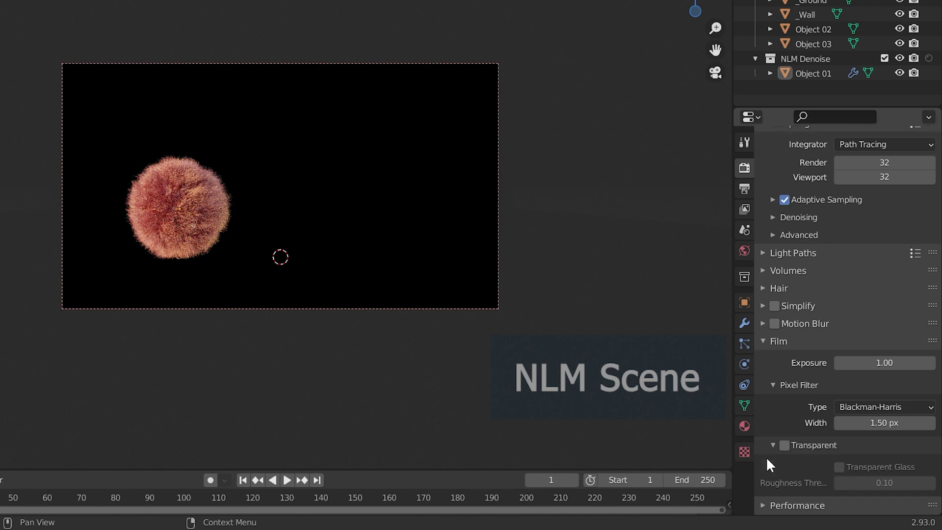
left_click(785, 446)
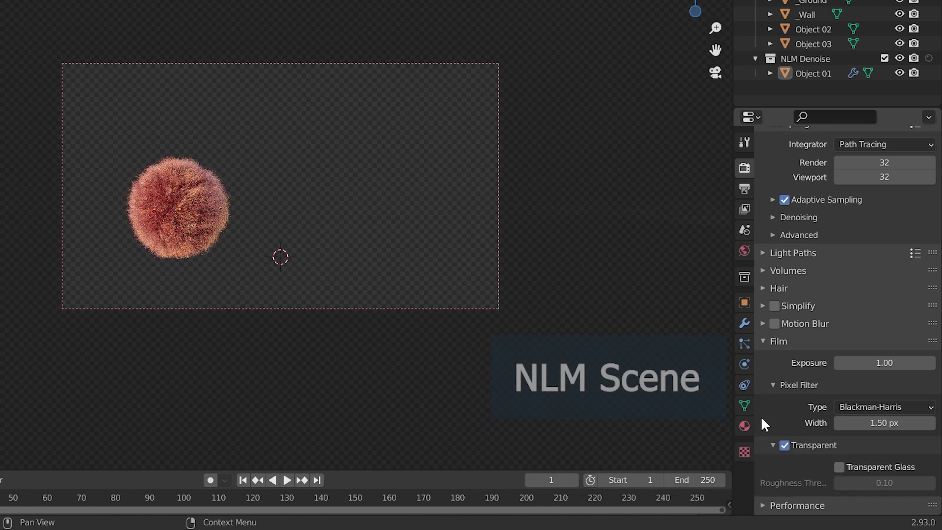
left_click(758, 342)
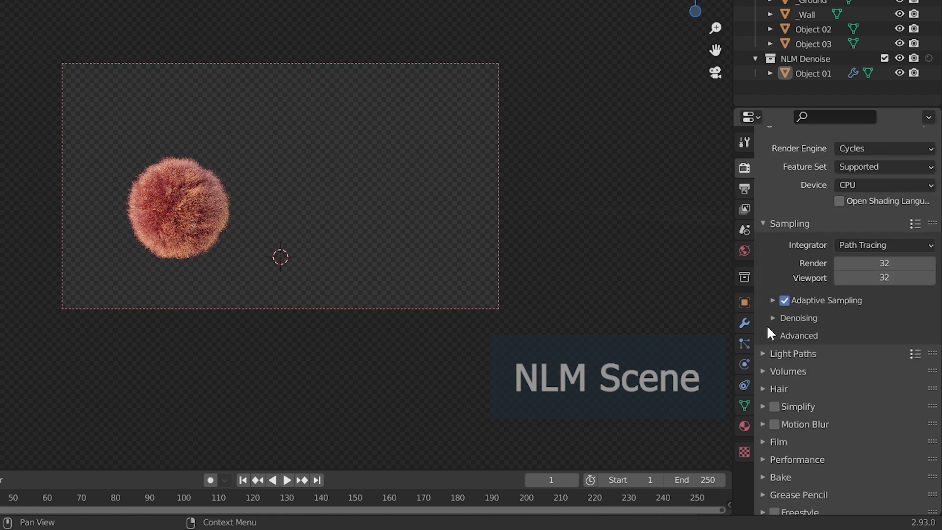
- Enable NLM render denoising for the NLM Denoise scene and keep 32 render samples
left_click(771, 319)
left_click(839, 340)
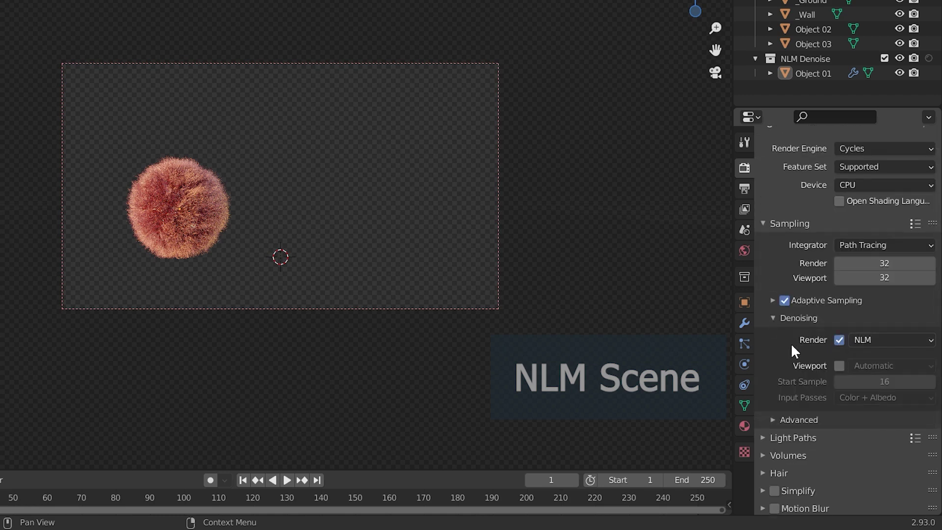
scroll(788, 344, "up", 1)
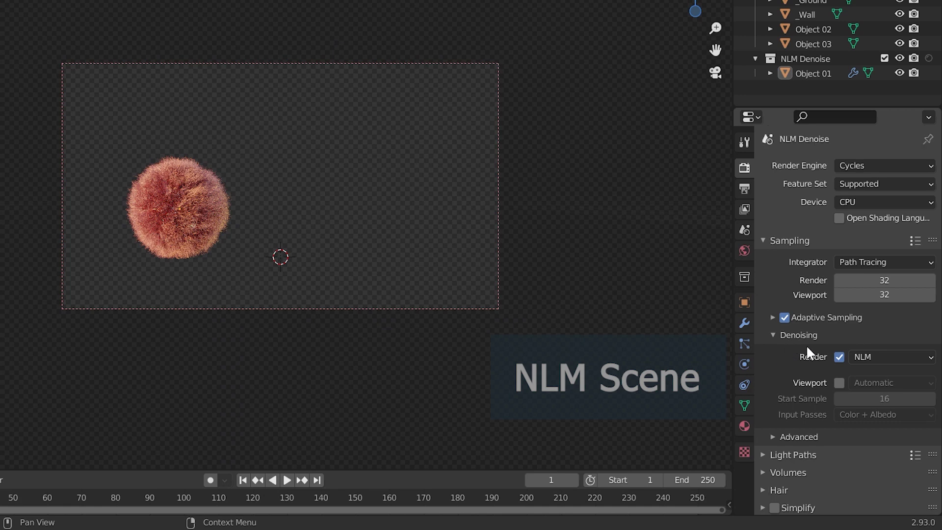
left_click(889, 282)
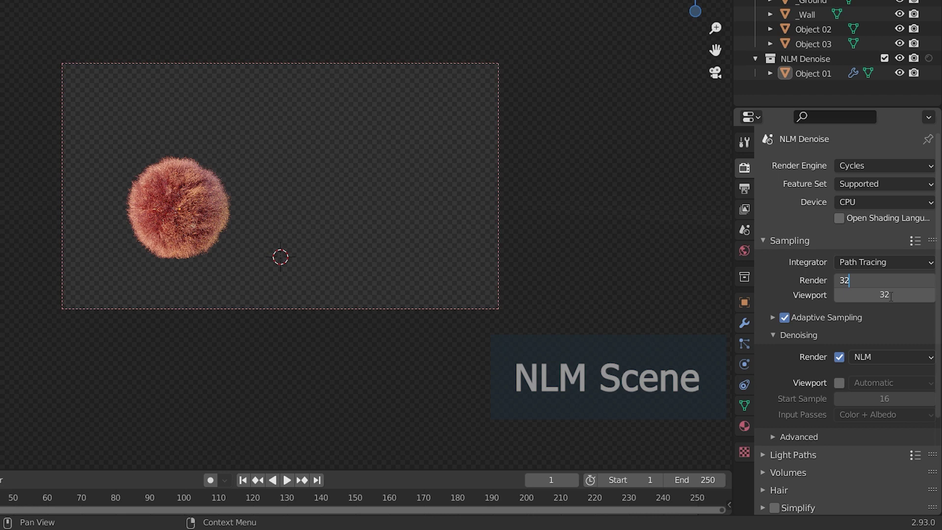
key("Return")
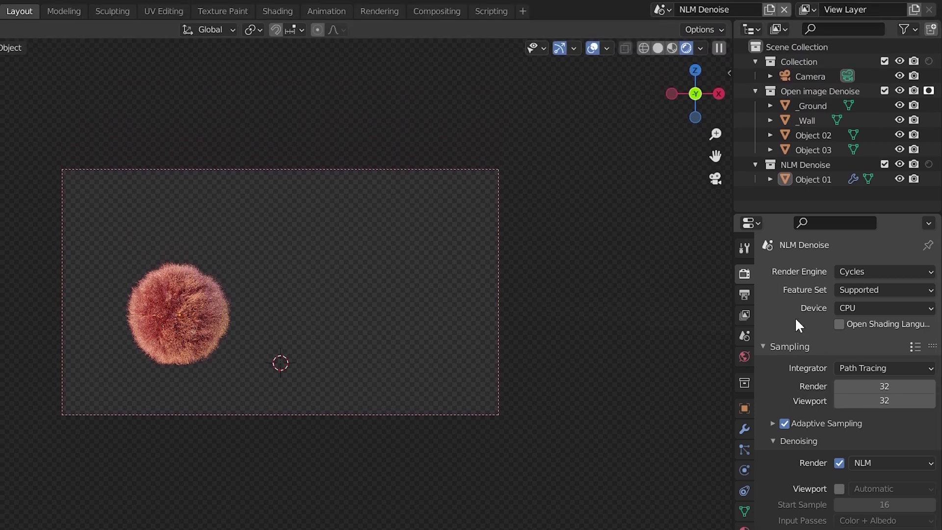
- Switch to the Open Image Denoise scene and set its NLM Denoise collection as a holdout
left_click(660, 10)
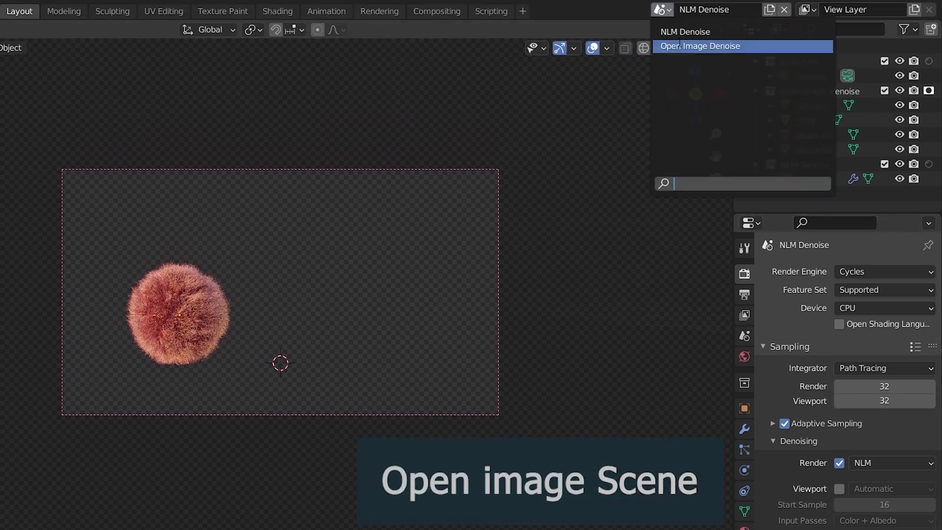
left_click(681, 44)
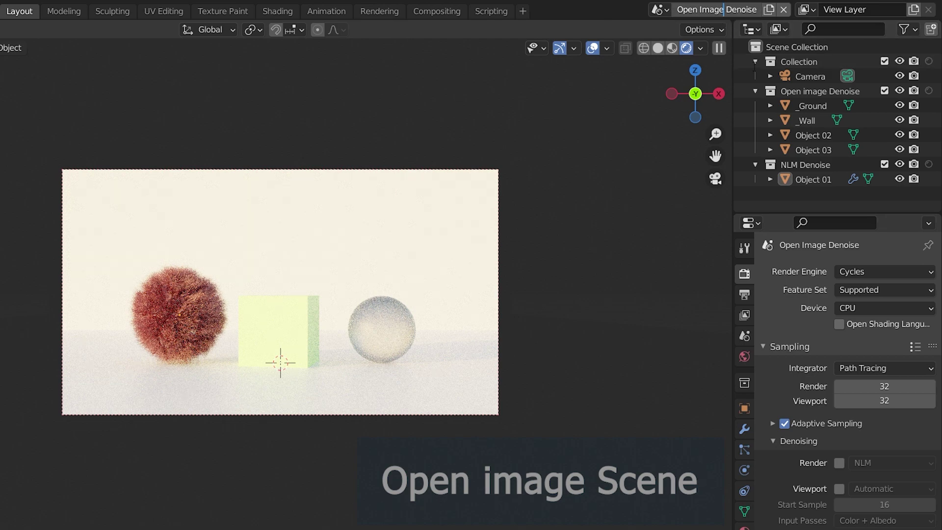
left_click(929, 165)
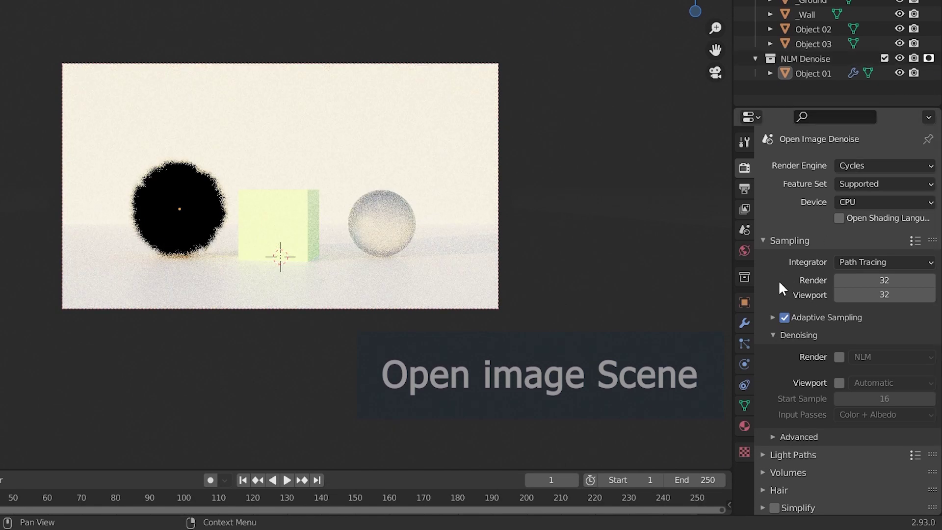
- Try a transparent film background for the Open Image Denoise scene's render and switch it back off
scroll(779, 281, "down", 6)
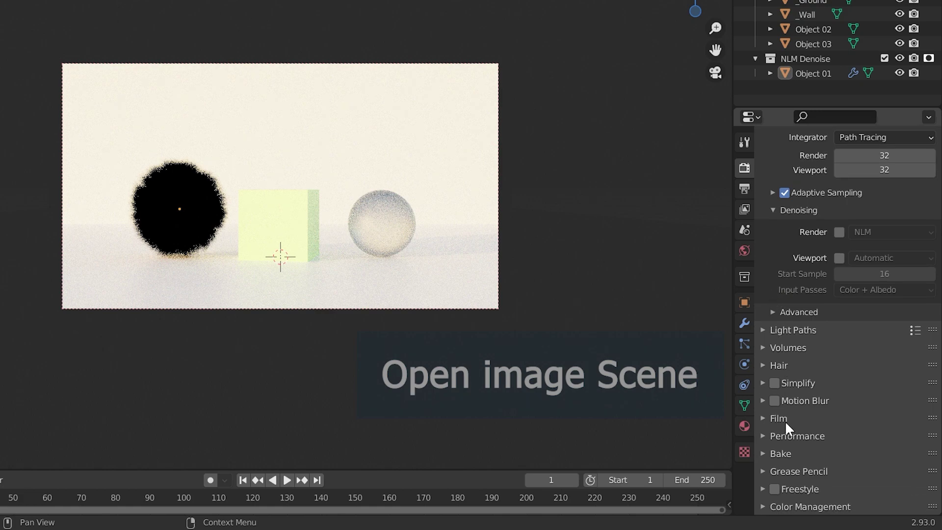
left_click(786, 421)
scroll(786, 417, "down", 6)
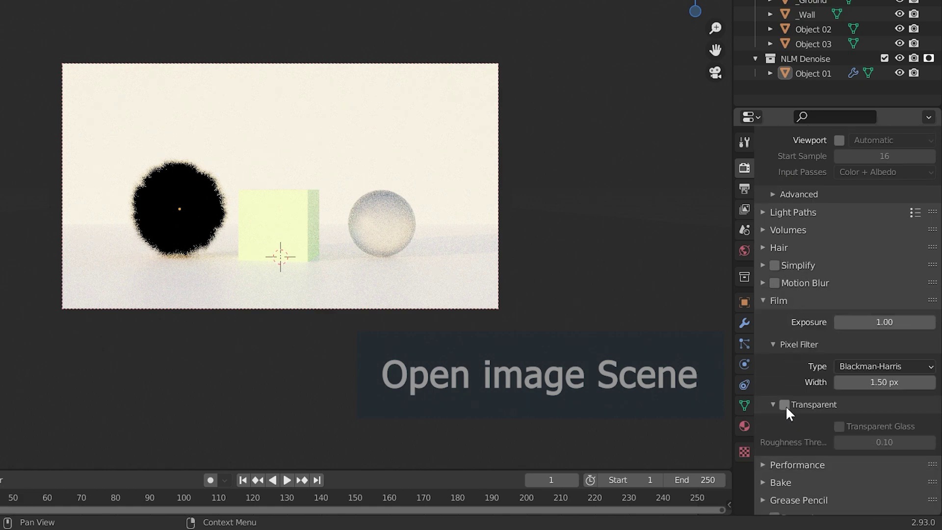
left_click(785, 405)
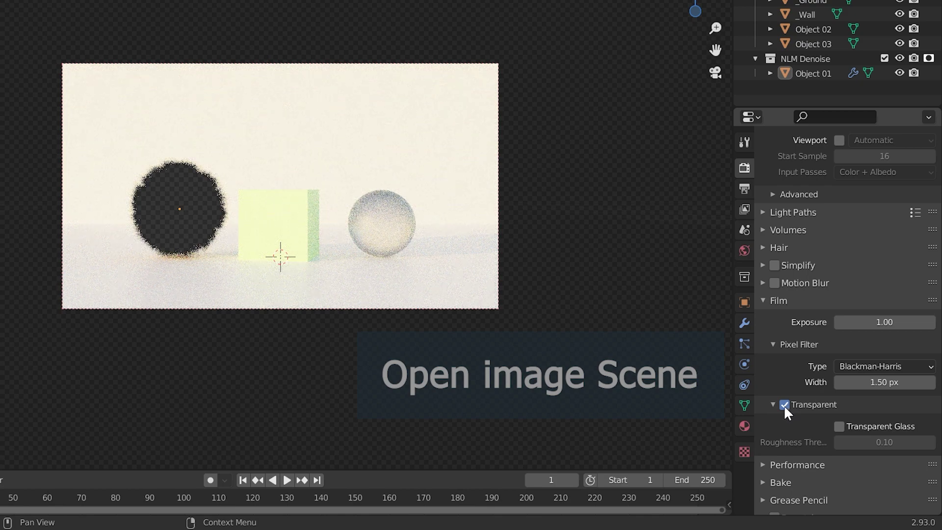
left_click(785, 404)
scroll(784, 405, "up", 1)
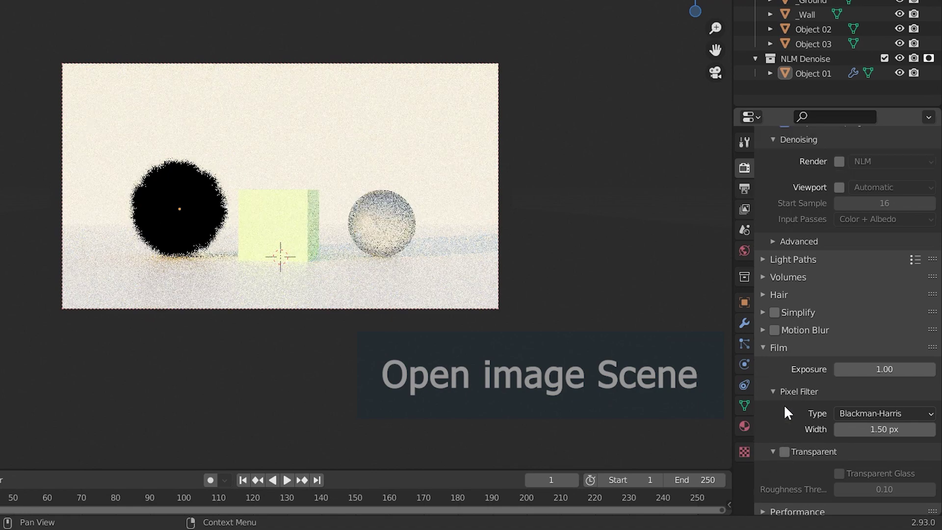
scroll(784, 404, "up", 8)
scroll(782, 394, "up", 1)
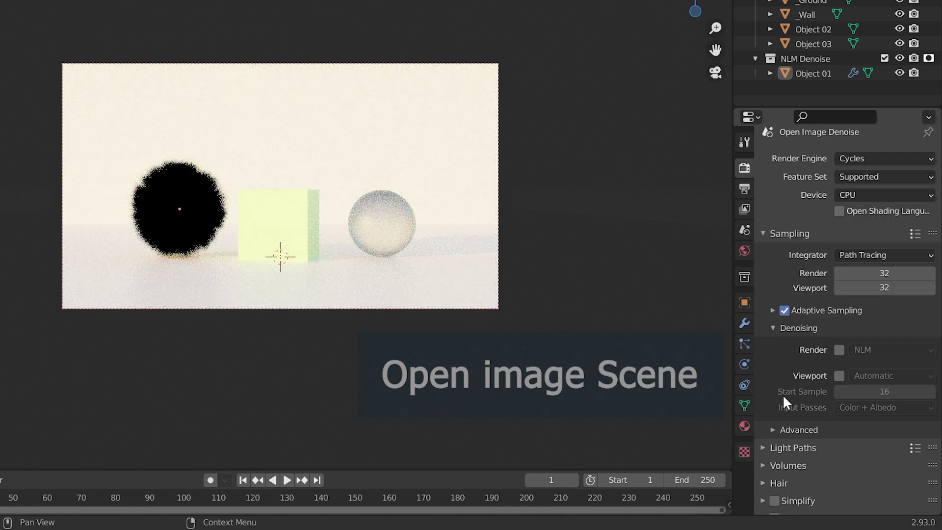
- Remove the holdout from the NLM Denoise collection and set the scene's render samples to 8
left_click(929, 59)
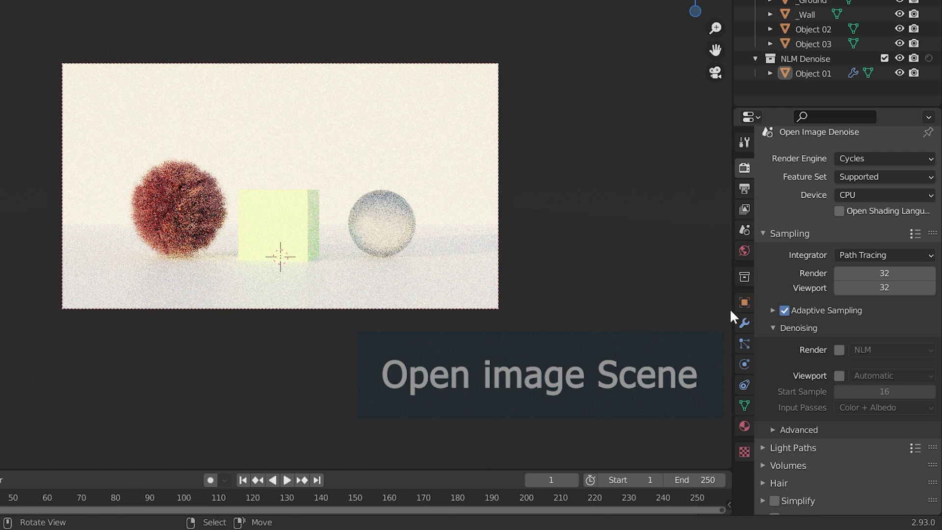
left_click(883, 273)
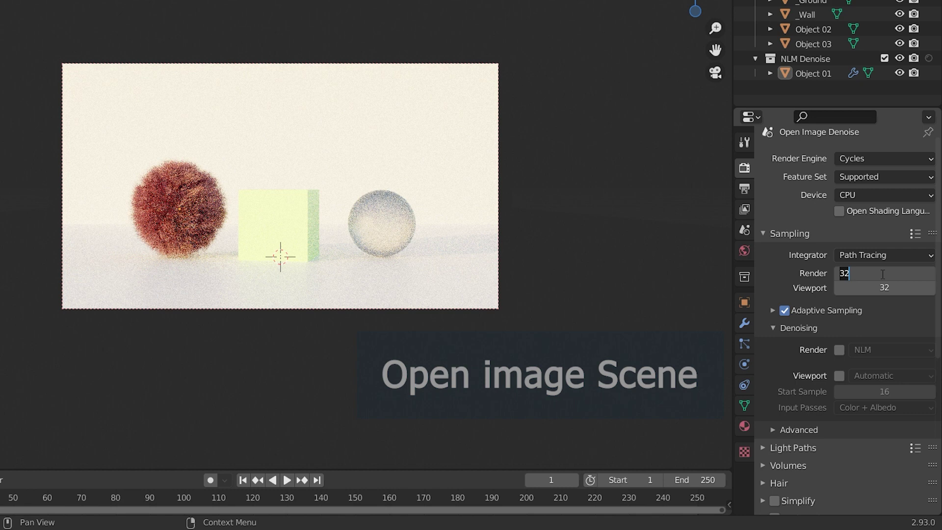
type("8")
key("Return")
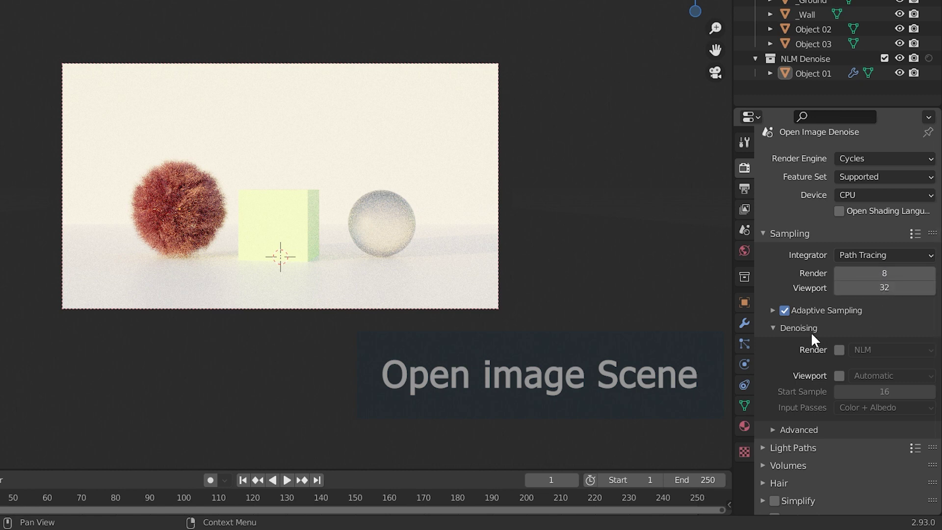
- Enable render denoising for the Open Image Denoise scene with OpenImageDenoise as the denoiser
left_click(839, 349)
left_click(875, 348)
left_click(862, 398)
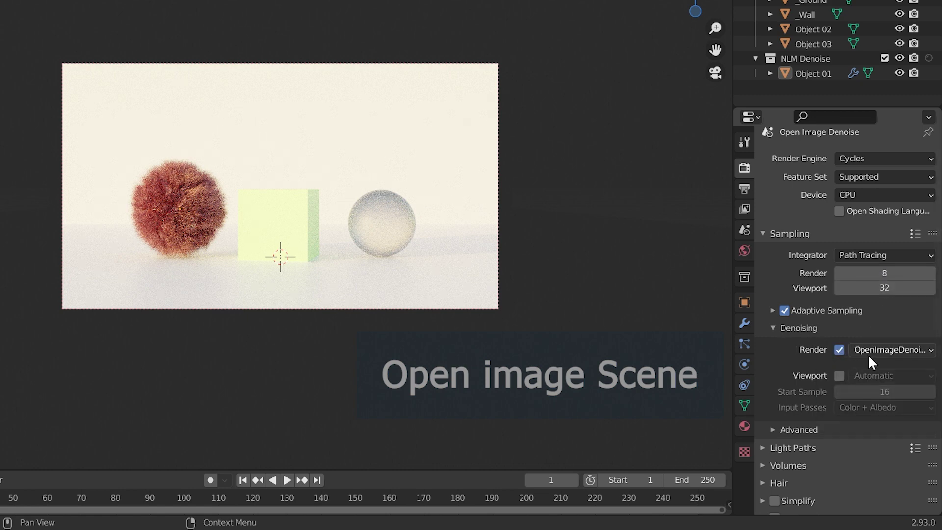
- Widen the render properties, turn render denoising off again and collapse the denoising settings
left_click_drag(732, 331, 712, 331)
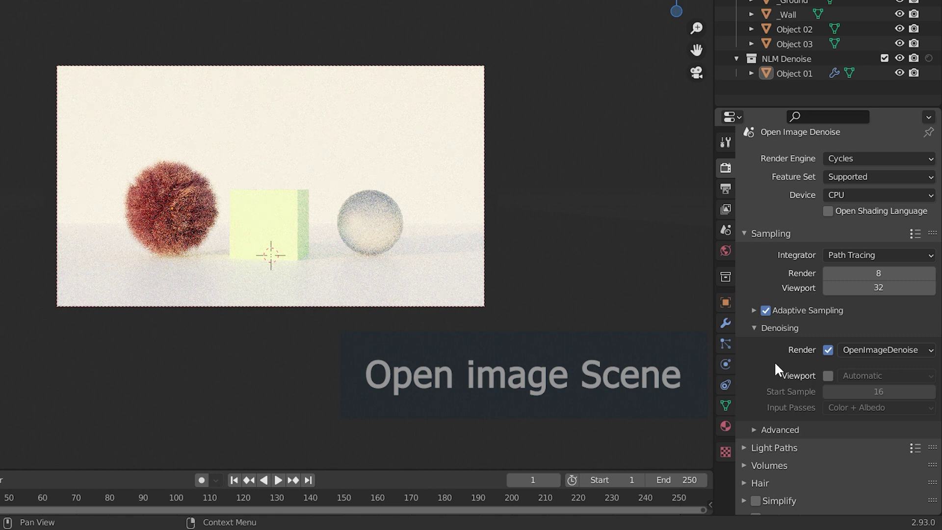
left_click(828, 350)
left_click(760, 328)
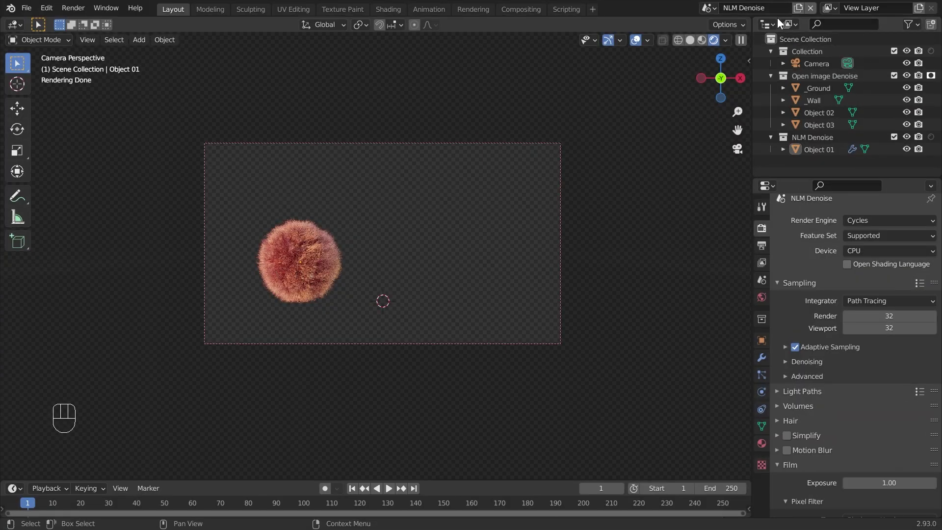
- Show the NLM Denoise scene in solid viewport shading and create a new empty scene
left_click(690, 40)
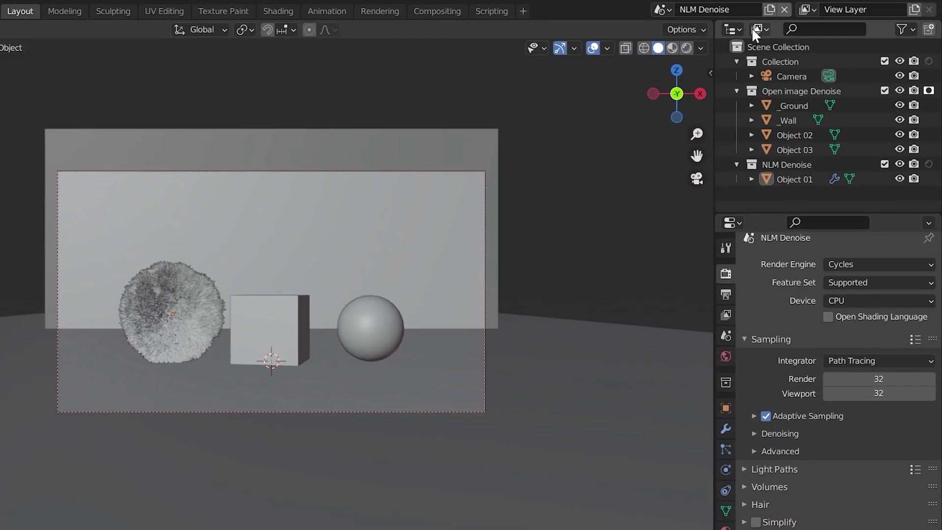
left_click(791, 8)
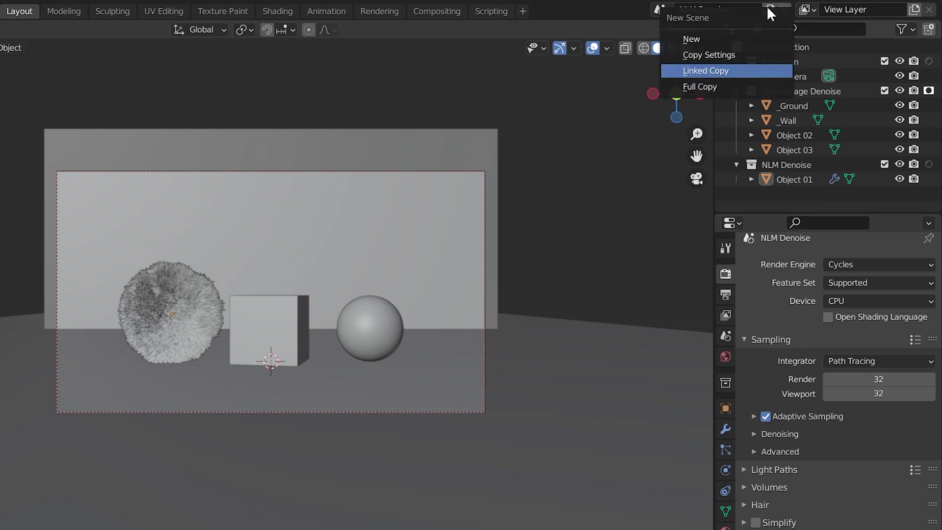
left_click(701, 38)
- Rename the new empty scene as _root_
double_click(721, 10)
key("BackSpace")
type("_Room")
key("BackSpace")
key("BackSpace")
key("BackSpace")
key("BackSpace")
type("t")
key("BackSpace")
key("BackSpace")
type("_root")
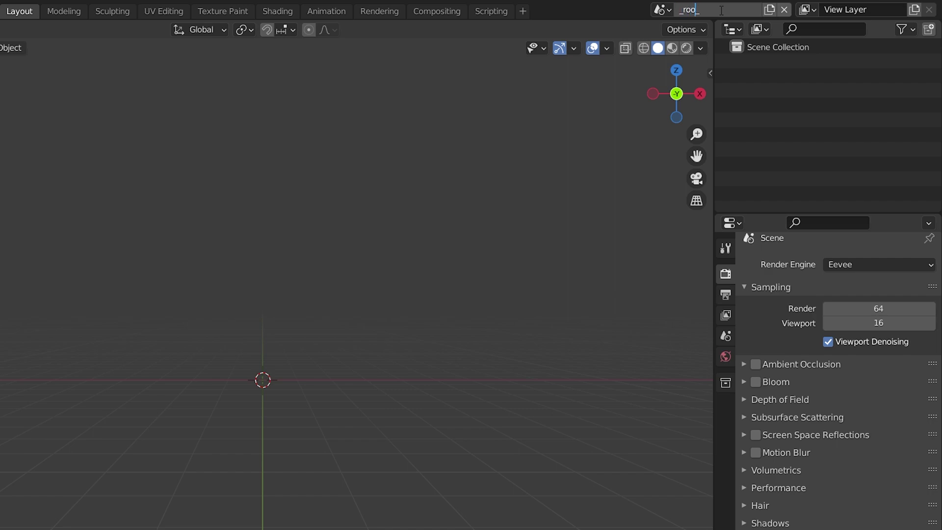
type("_")
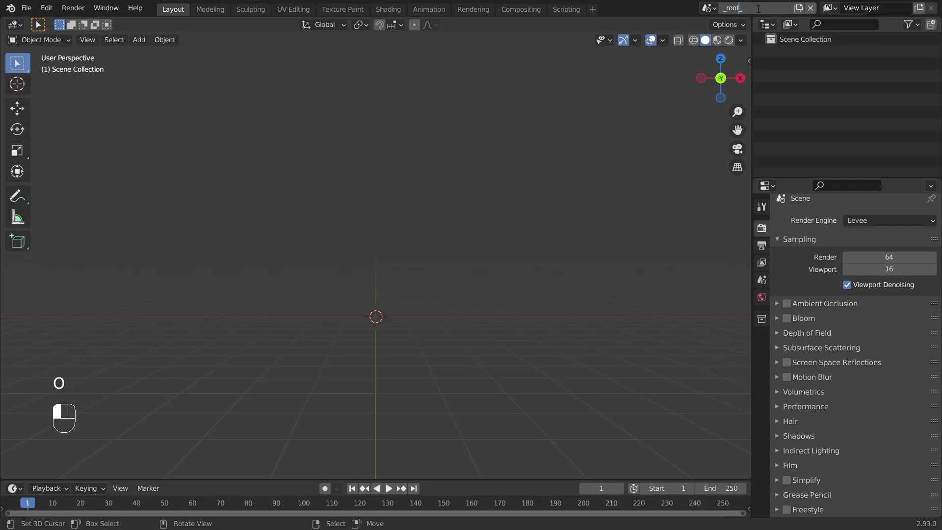
key("Return")
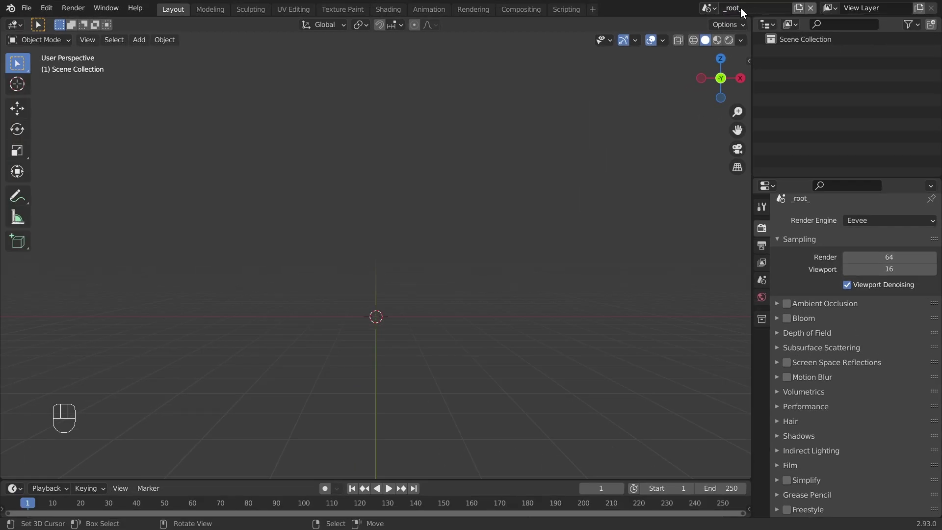
- Turn the 3D viewport into a compositor, hide its sidebar and enable nodes for the _root_ scene
middle_click_drag(486, 110, 461, 156)
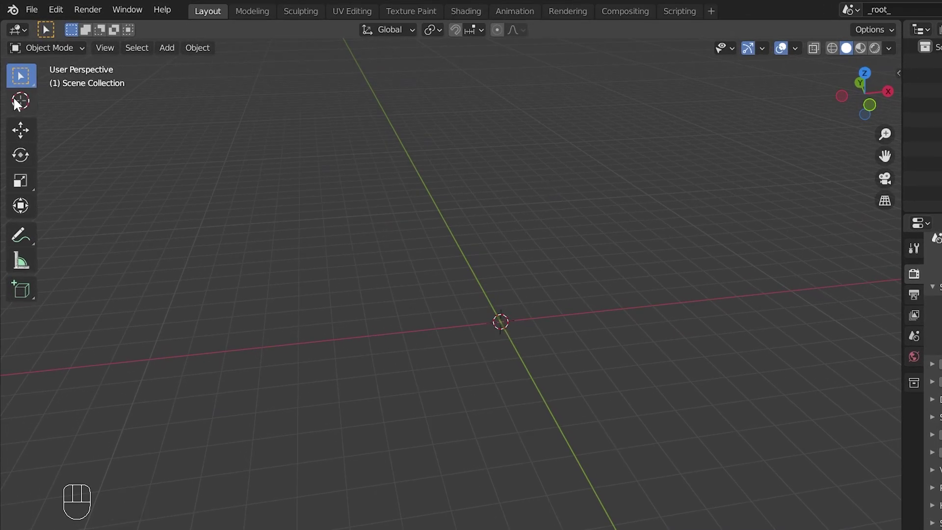
left_click(15, 31)
left_click(32, 119)
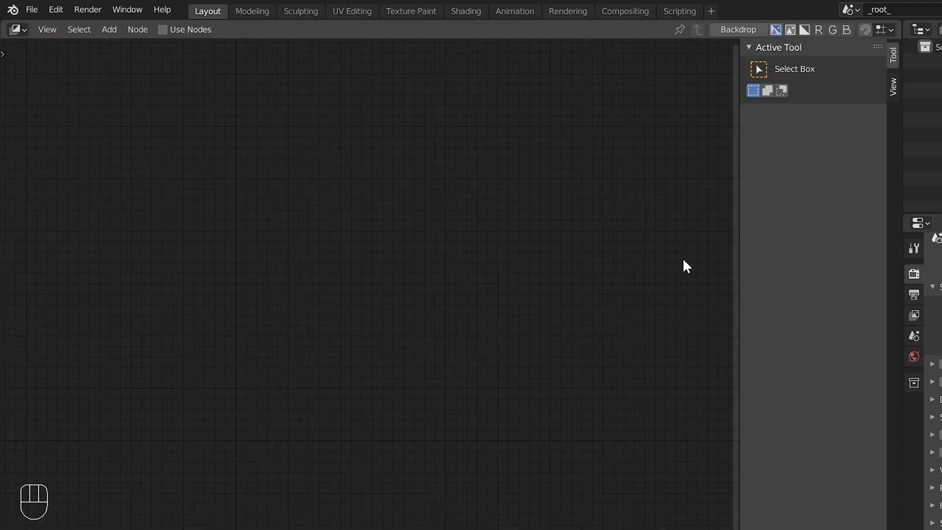
key("n")
left_click(163, 30)
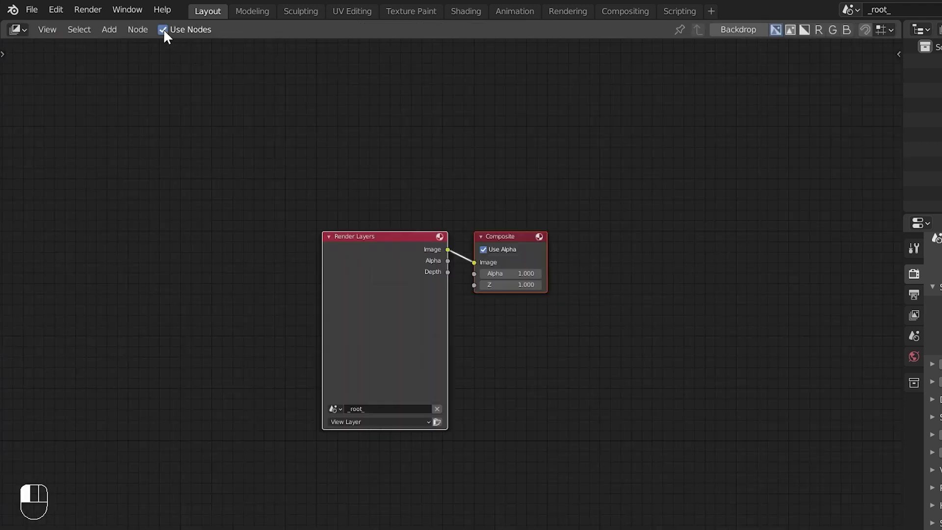
- Move the Render Layers node away from the Composite node and set its scene to Open Image Denoise
left_click_drag(356, 236, 296, 151)
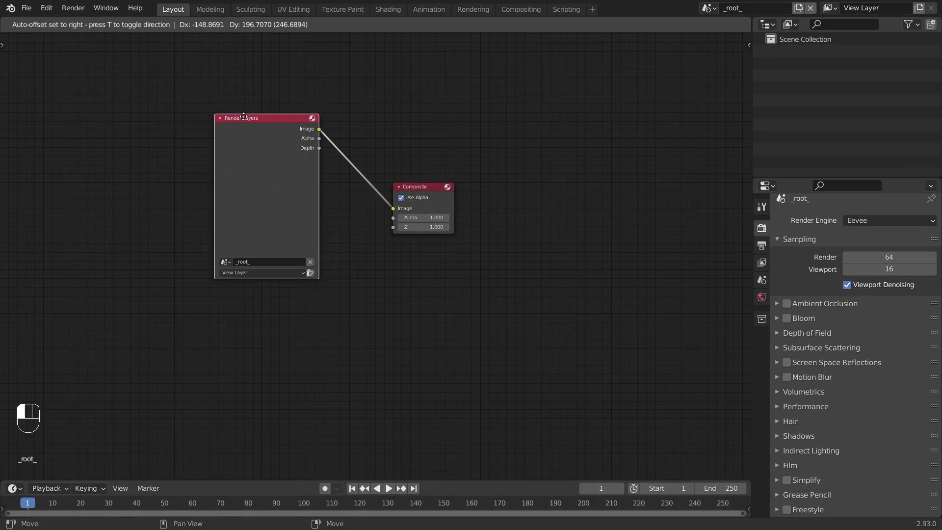
left_click_drag(247, 126, 248, 127)
scroll(270, 191, "up", 3)
middle_click_drag(277, 188, 316, 217)
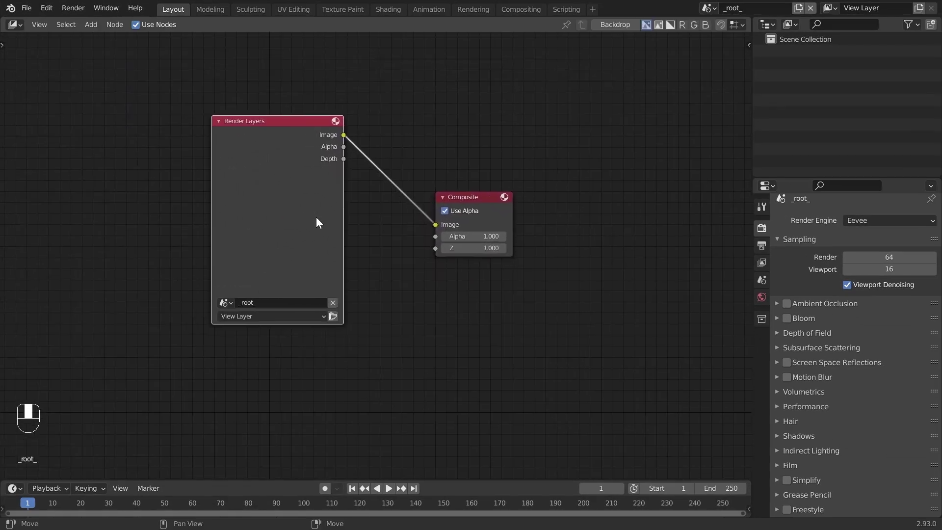
left_click(225, 303)
left_click(248, 339)
left_click_drag(270, 126, 235, 109)
middle_click_drag(335, 186, 322, 137)
- Duplicate the Render Layers node below the original and set the copy's scene to NLM Denoise
key("shift+d")
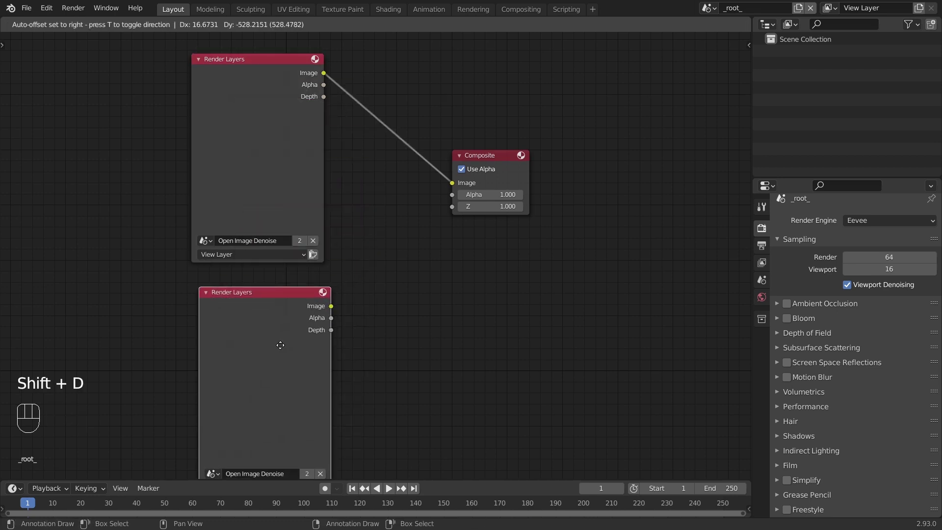
left_click(421, 276)
middle_click_drag(422, 276, 431, 234)
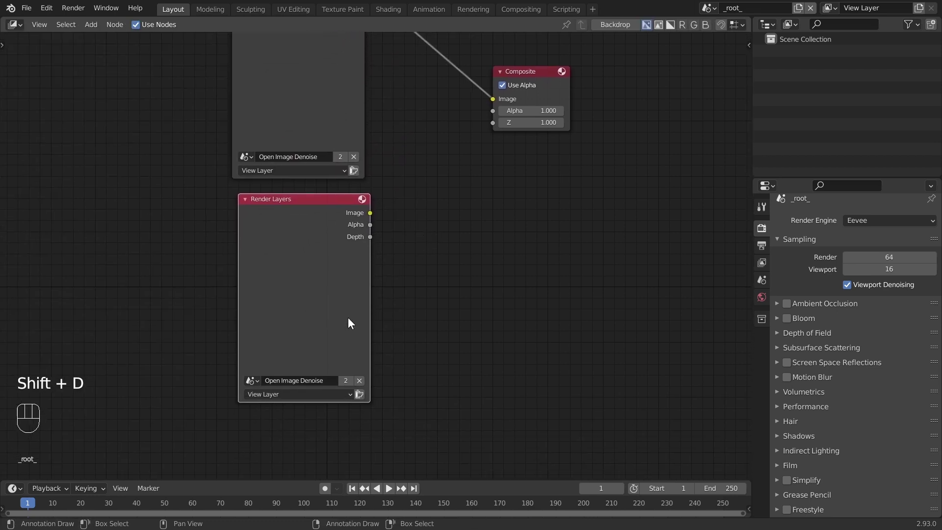
left_click(255, 383)
left_click(275, 402)
key("g")
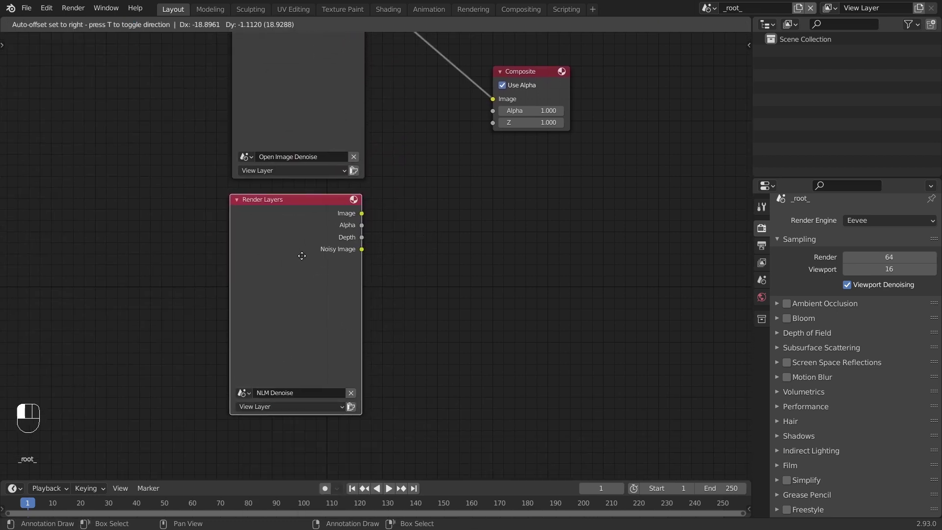
left_click(301, 257)
key("Home")
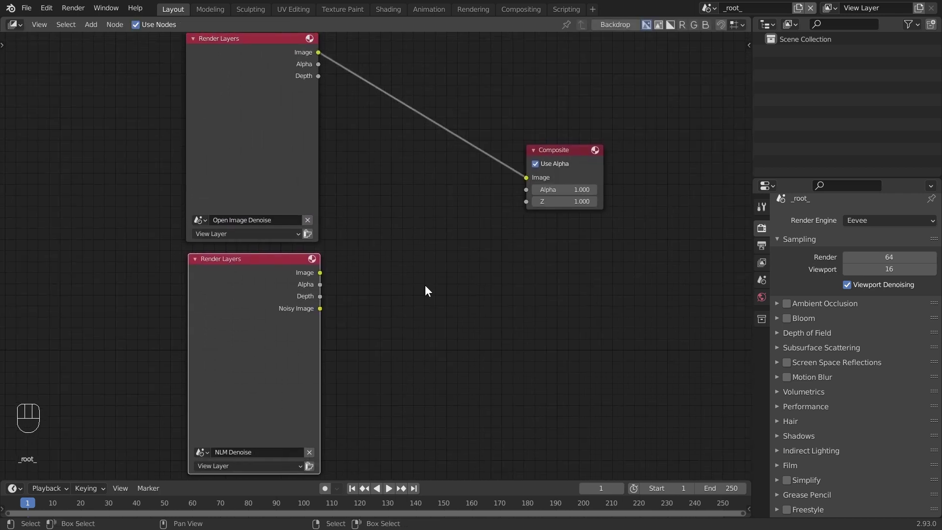
- Insert an Alpha Over node before Composite and connect the NLM Denoise layer's Image output to its second Image input
key("shift+a")
mouse_move(371, 326)
left_click(473, 326)
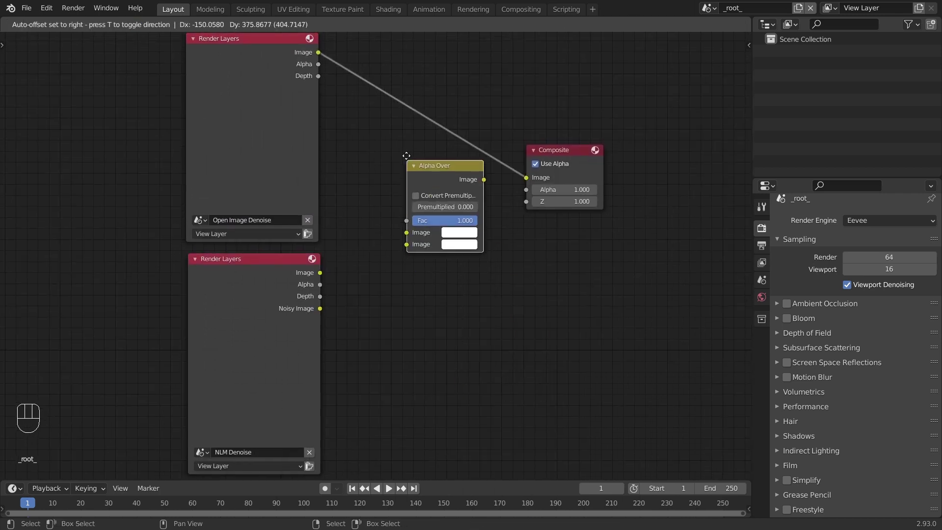
left_click(407, 120)
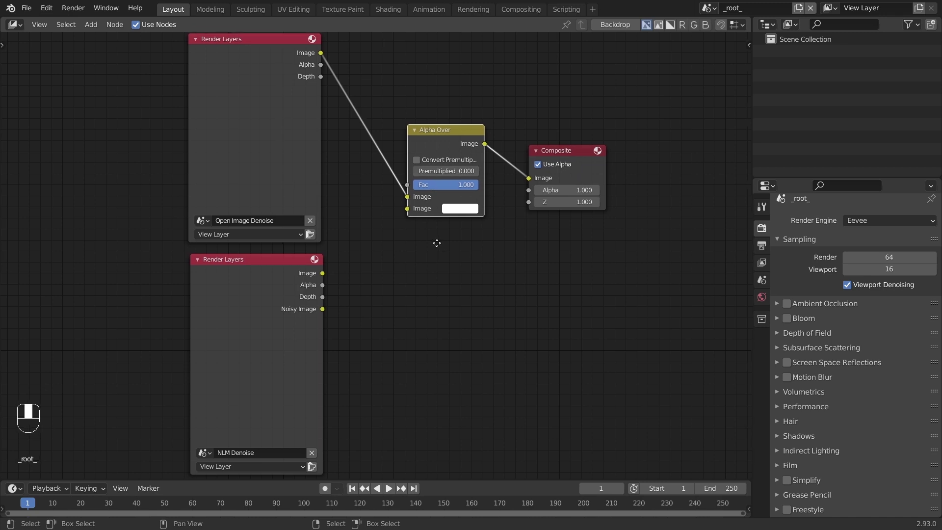
middle_click_drag(435, 243, 441, 239)
left_click_drag(328, 269, 412, 205)
middle_click_drag(425, 245, 419, 266)
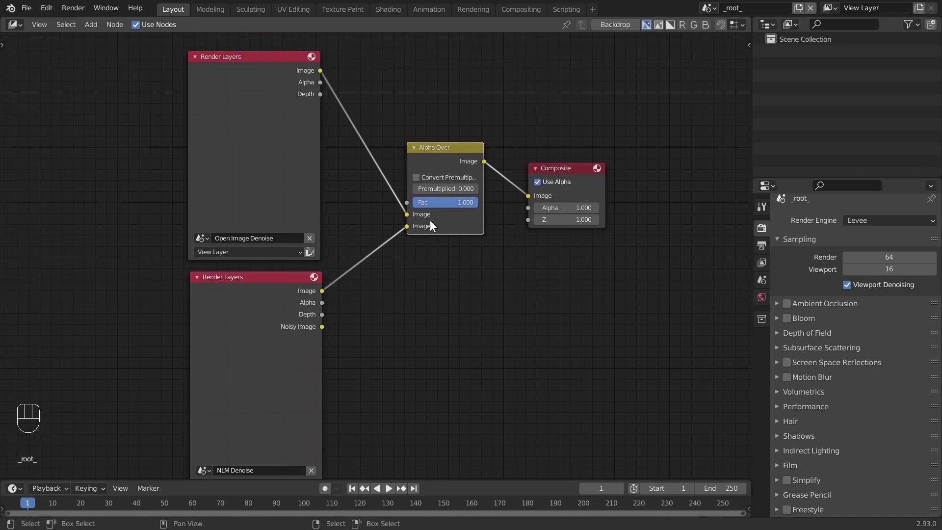
- Reposition the Alpha Over and Composite nodes to space out the node chain
left_click_drag(441, 148, 439, 142)
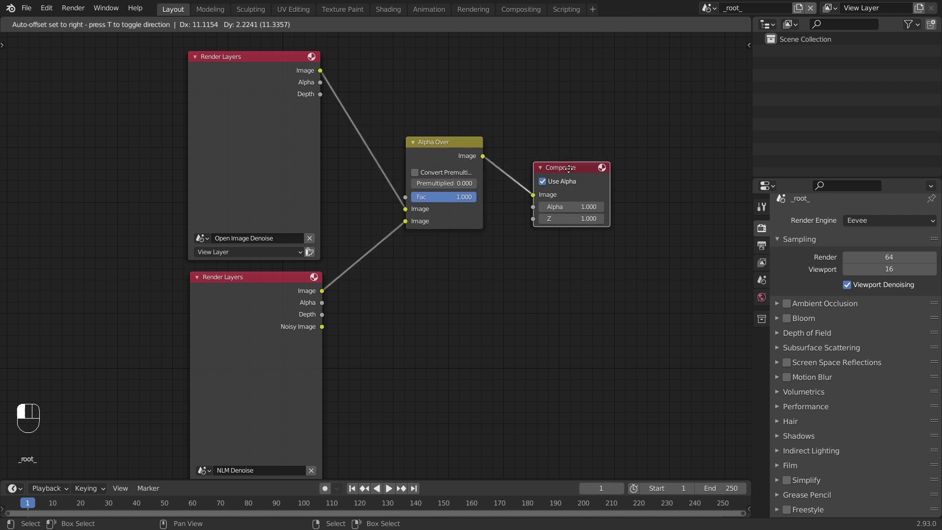
left_click_drag(452, 184, 468, 182)
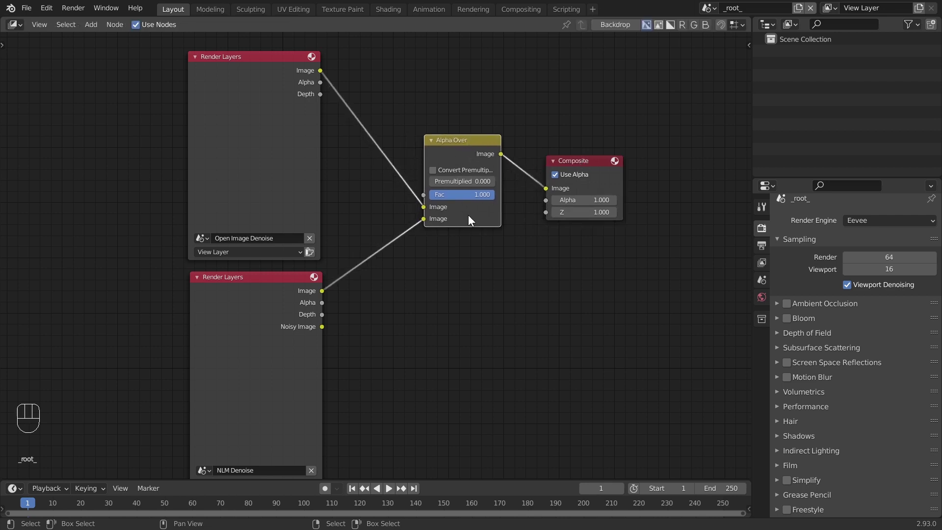
scroll(461, 231, "down", 2)
middle_click_drag(441, 275, 437, 272)
left_click(443, 273)
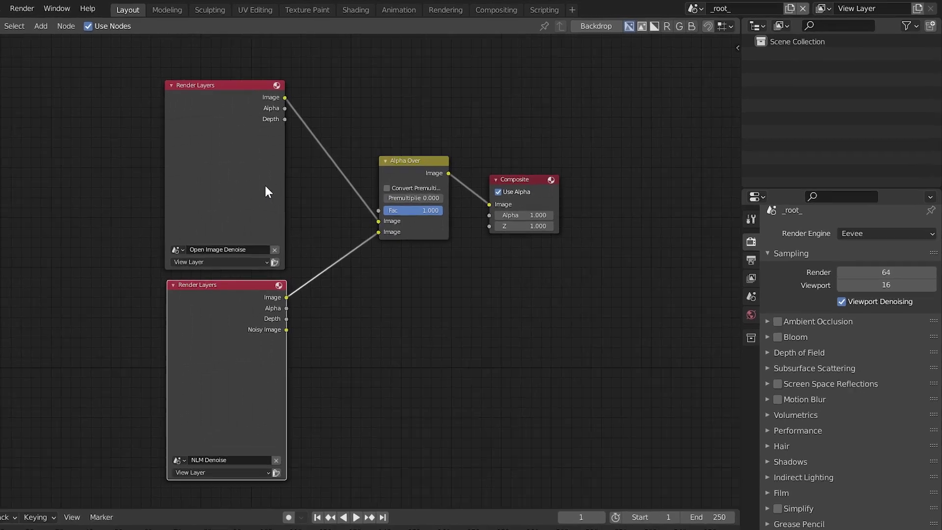
- Enable the Denoising Data pass on the Open Image Denoise scene's view layer and return to the _root_ scene
left_click(696, 8)
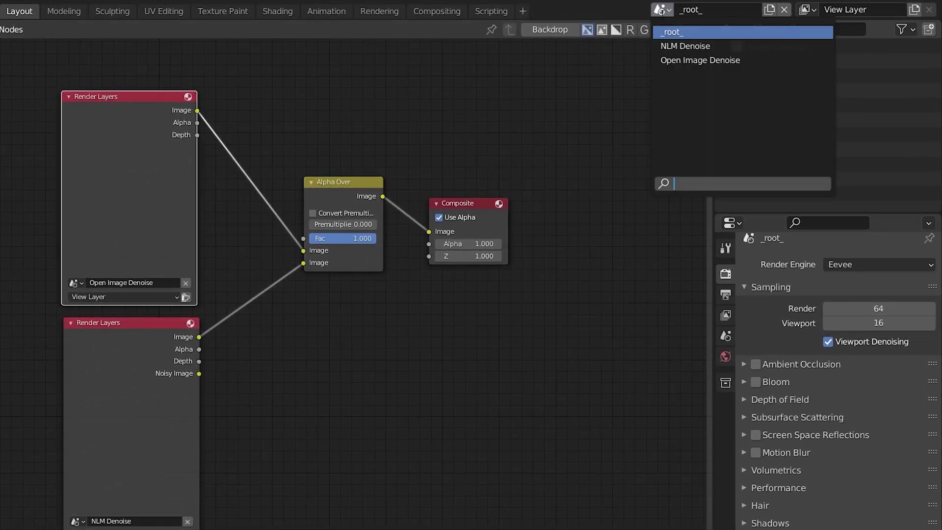
left_click(697, 60)
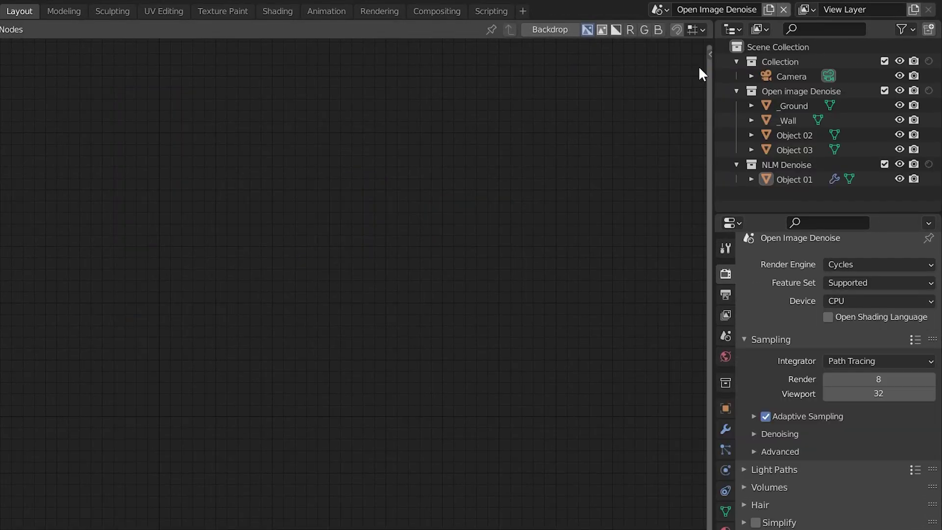
left_click(726, 315)
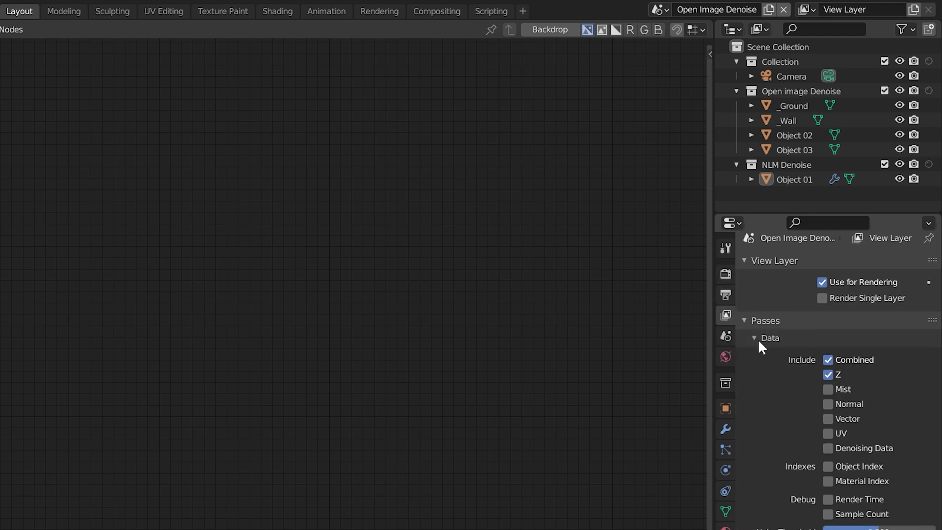
scroll(757, 343, "down", 4)
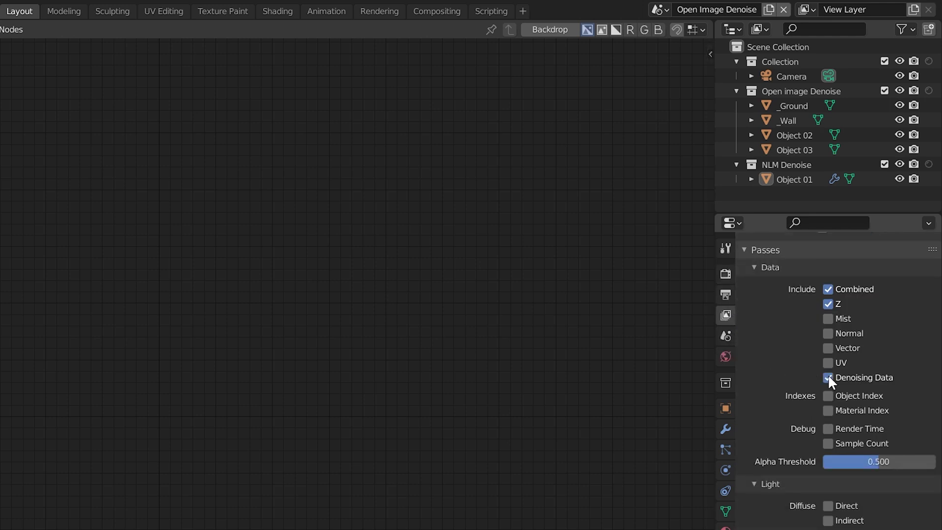
left_click(659, 10)
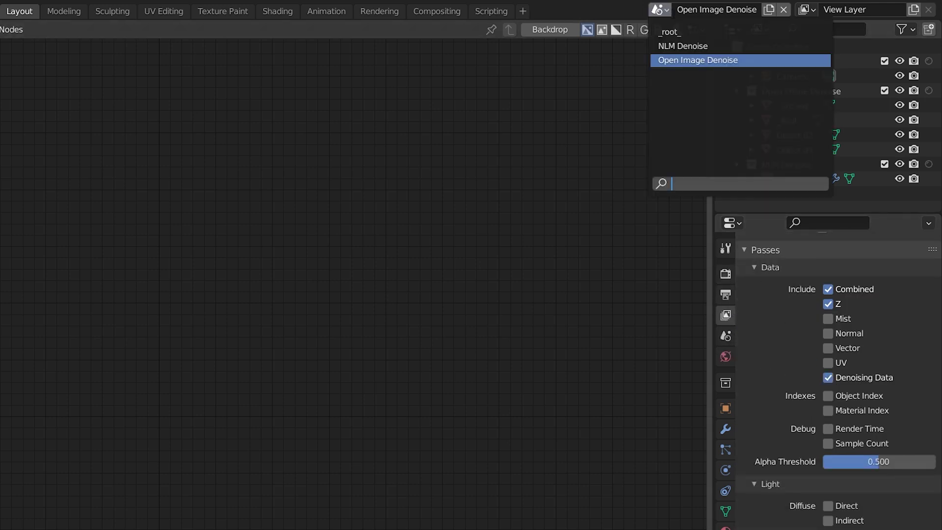
left_click(670, 32)
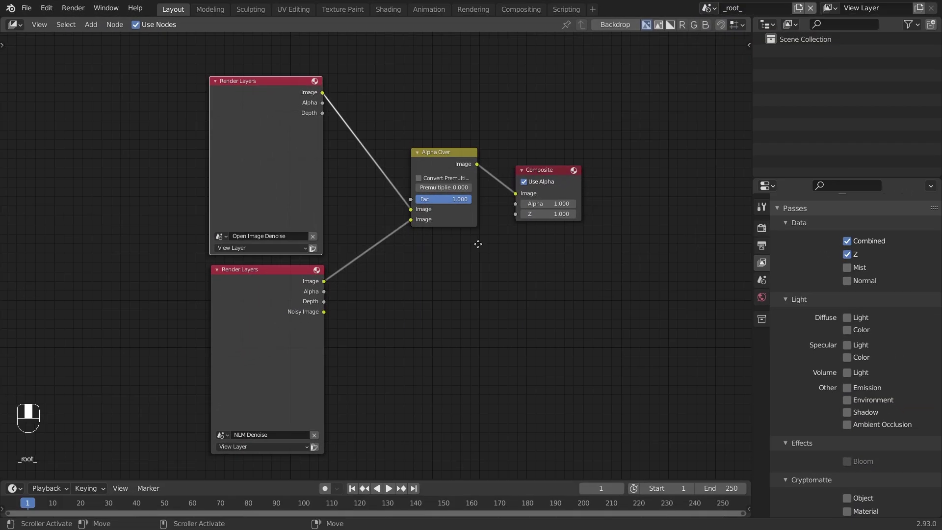
- Spread the two Render Layers nodes apart and reselect View Layer on the Open Image Denoise node to refresh its outputs
left_click_drag(297, 198, 290, 178)
left_click_drag(289, 300, 287, 322)
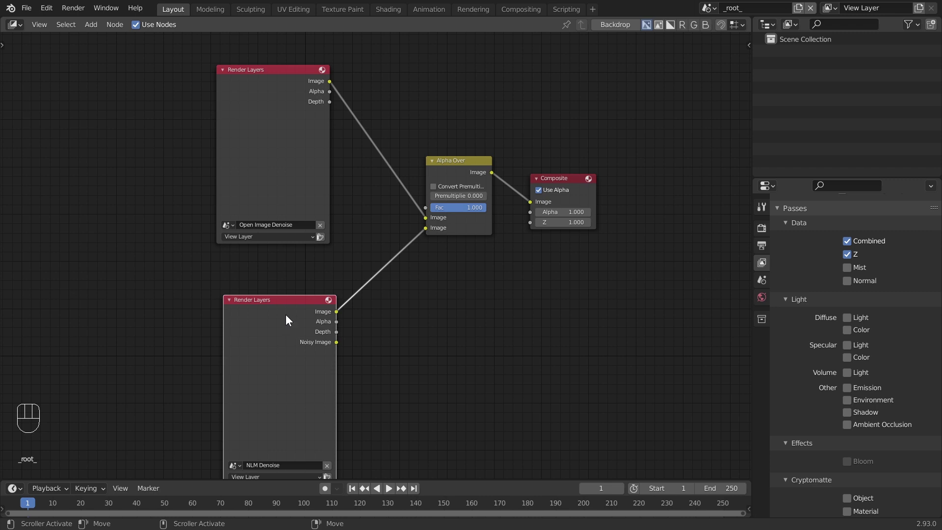
left_click(278, 236)
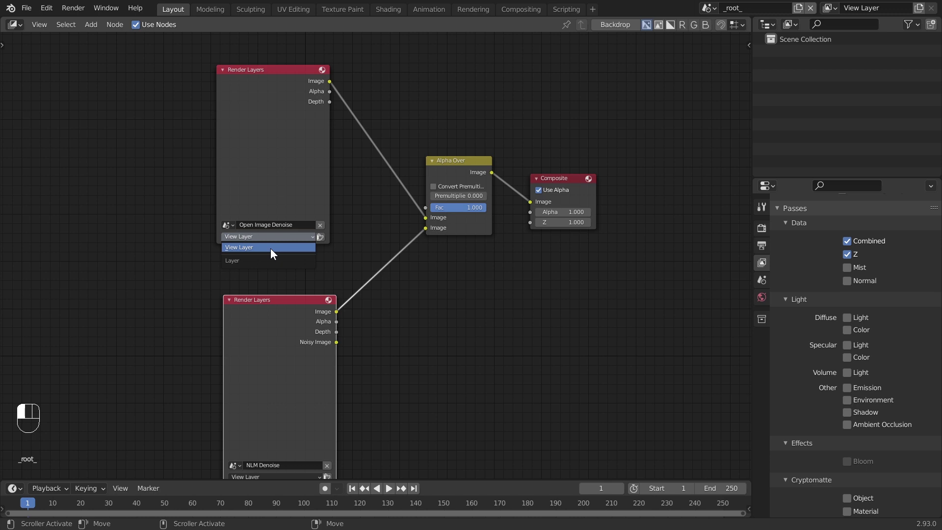
left_click(270, 248)
left_click_drag(290, 140, 292, 137)
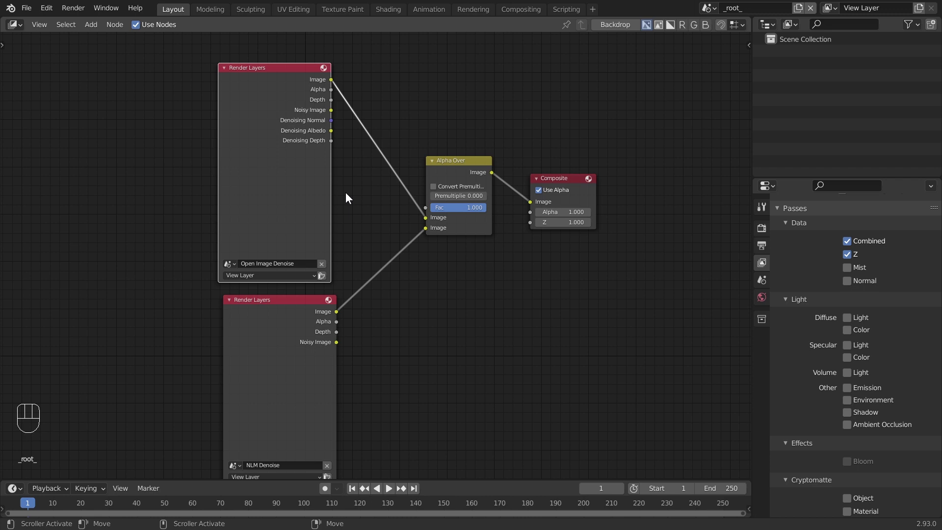
- Insert a Denoise node between the Open Image Denoise layer and Alpha Over, connecting Denoising Normal to Normal and Denoising Albedo to Albedo
key("shift+a")
mouse_move(329, 220)
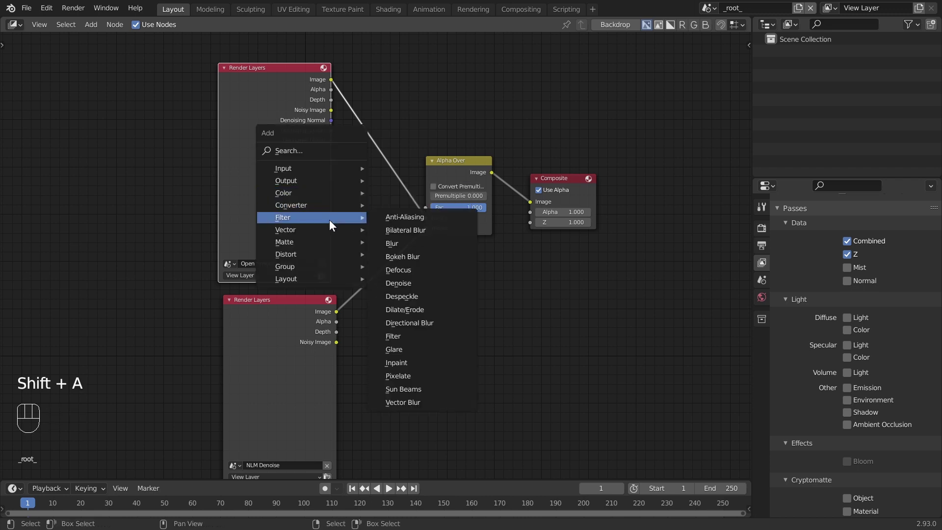
left_click(403, 288)
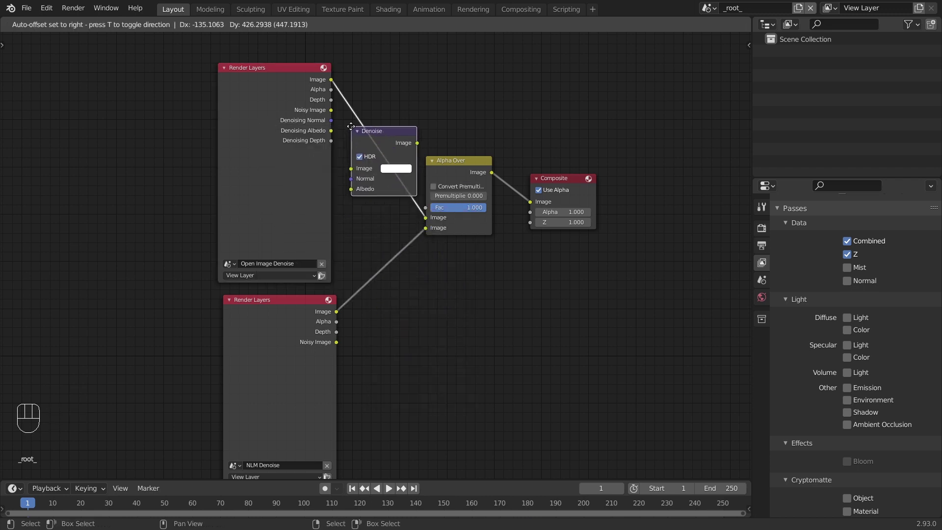
left_click(353, 129)
left_click_drag(332, 120, 336, 146)
left_click_drag(363, 184, 367, 187)
- Reposition the Alpha Over and Composite nodes to make room for the Denoise node
left_click_drag(405, 162, 399, 129)
left_click_drag(493, 167, 483, 130)
middle_click_drag(483, 130, 455, 120)
left_click_drag(564, 201, 559, 88)
middle_click_drag(505, 251, 476, 214)
- Render the composited image from the _root_ scene and close the render result
scroll(791, 293, "up", 1)
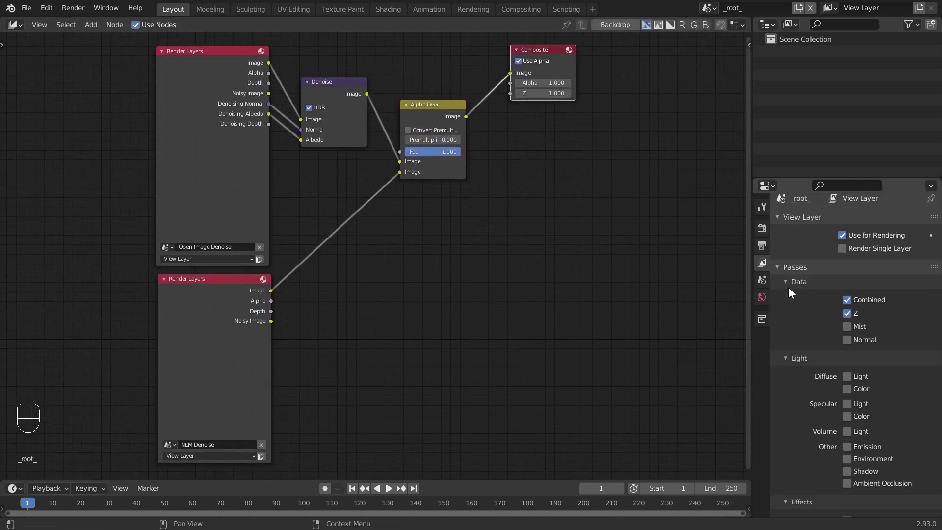
left_click(762, 228)
key("F12")
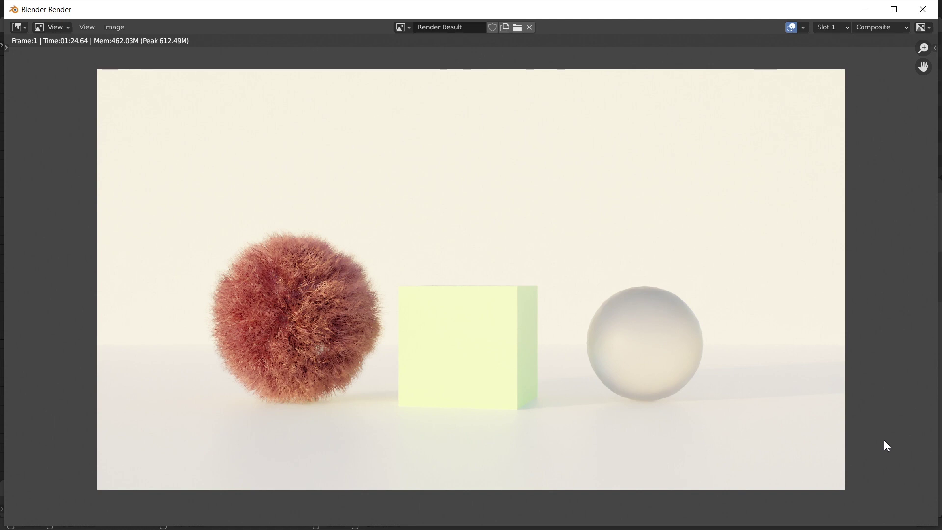
key("Escape")
- Turn on the compositor backdrop and attach a Viewer node to the Alpha Over output, placed below Composite
middle_click_drag(494, 221, 494, 294)
left_click(603, 27)
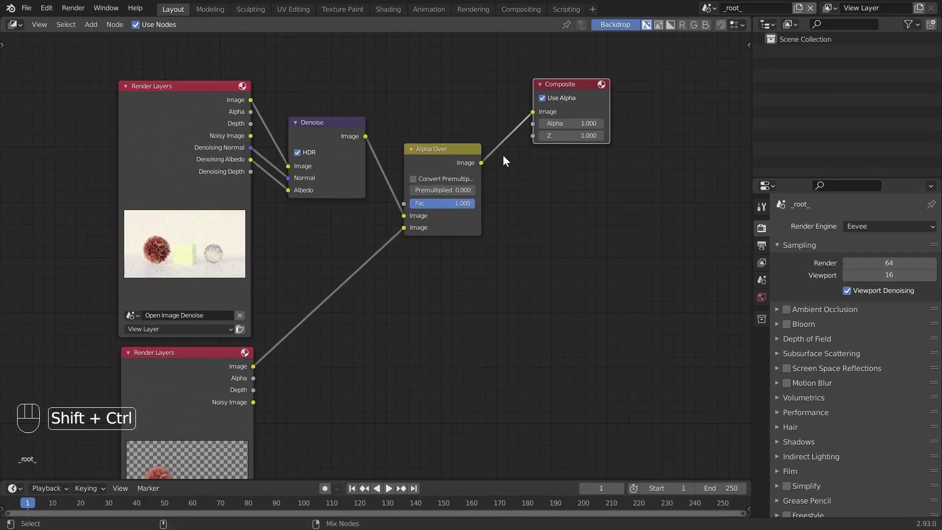
left_click(479, 164, "ctrl+shift")
left_click_drag(605, 104, 557, 164)
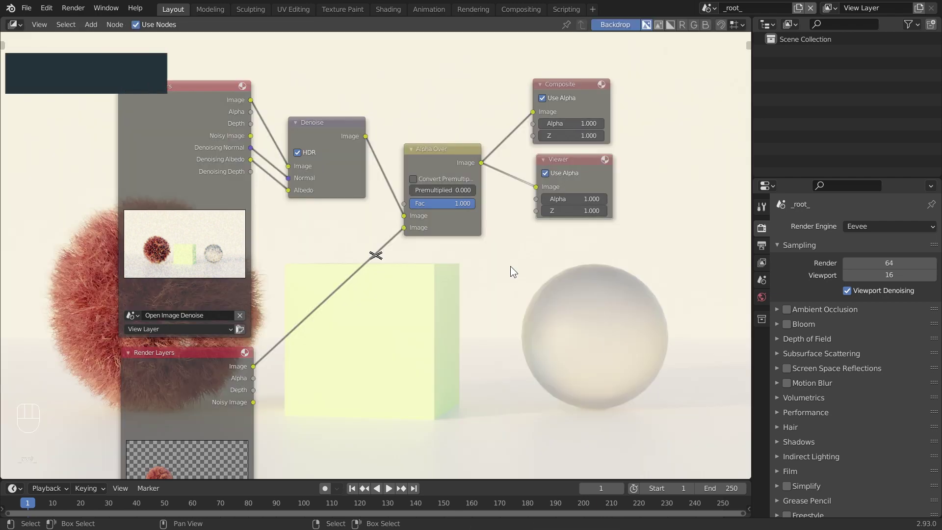
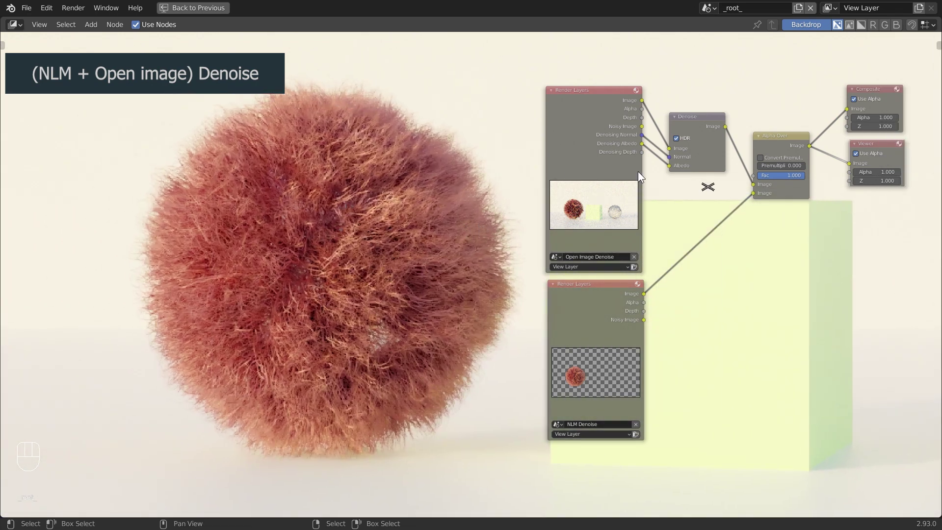
- Compare the Denoise, NLM Denoise layer and Alpha Over outputs on the fur ball through the Viewer node
left_click(724, 125, "ctrl+shift")
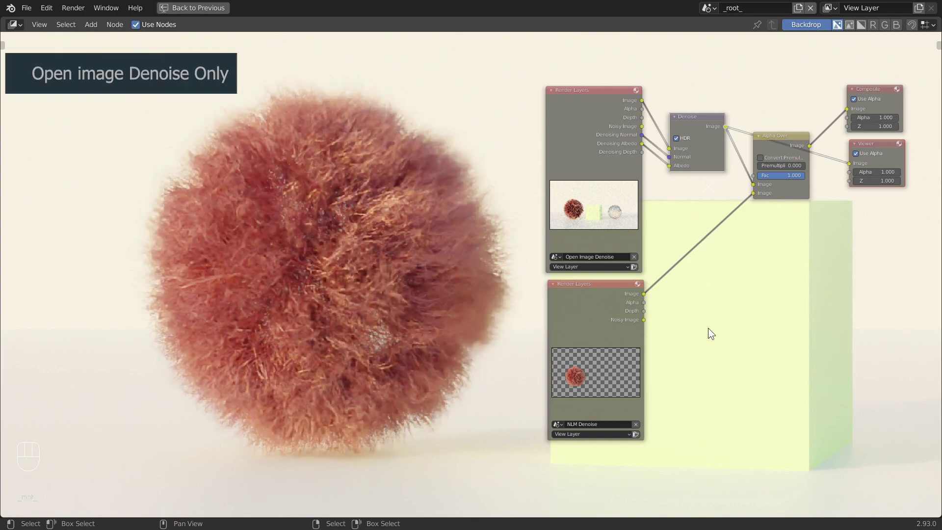
left_click(643, 295, "ctrl+shift")
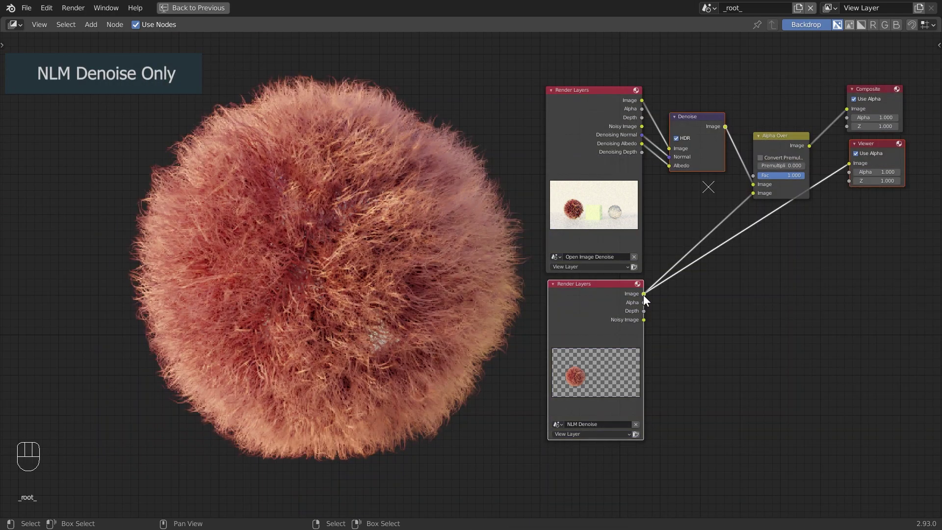
left_click(726, 127, "ctrl+shift")
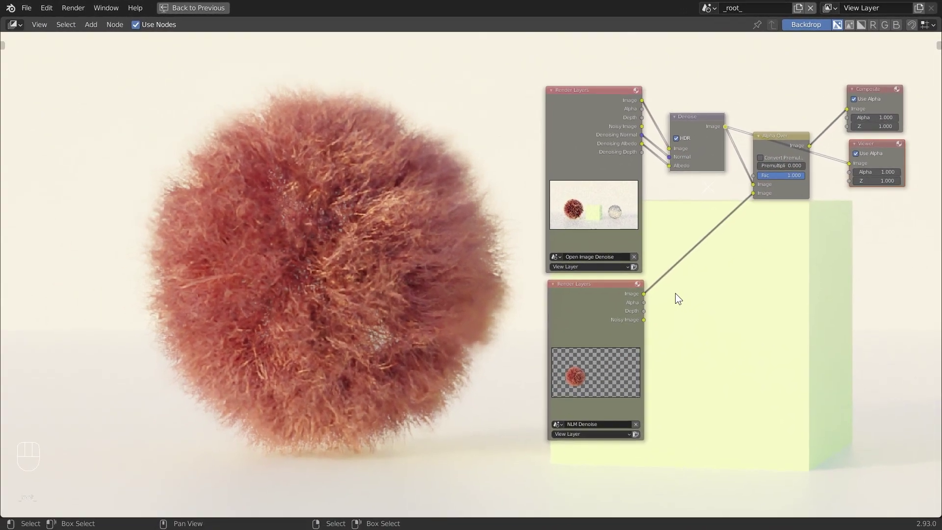
left_click(643, 294, "ctrl+shift")
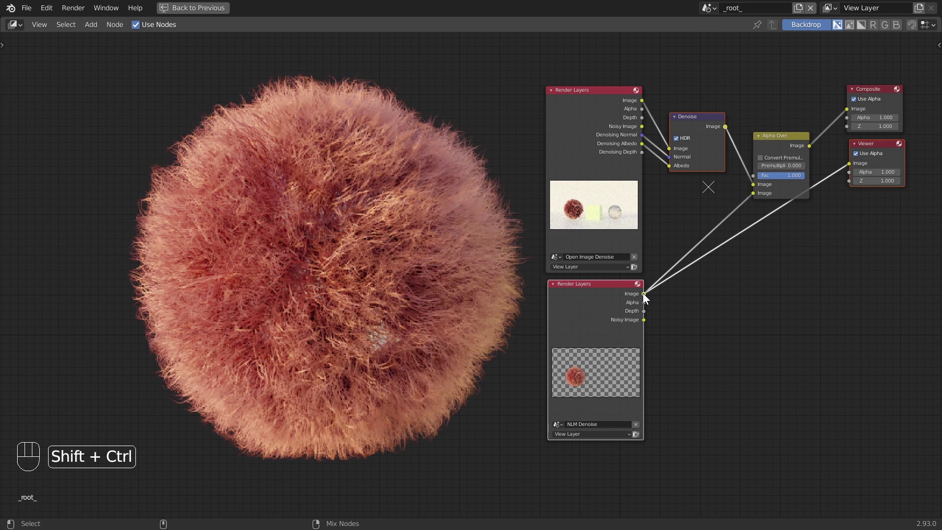
left_click(806, 146, "ctrl+shift")
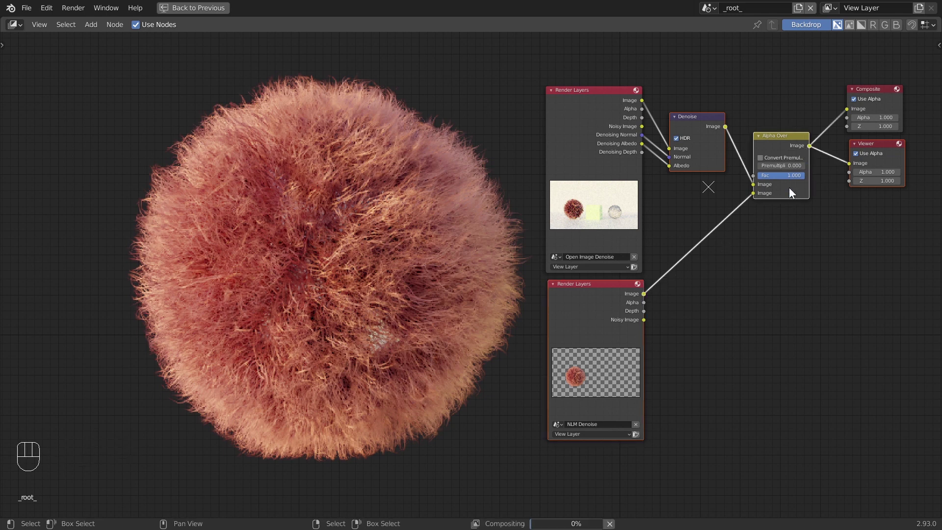
left_click(728, 127, "ctrl+shift")
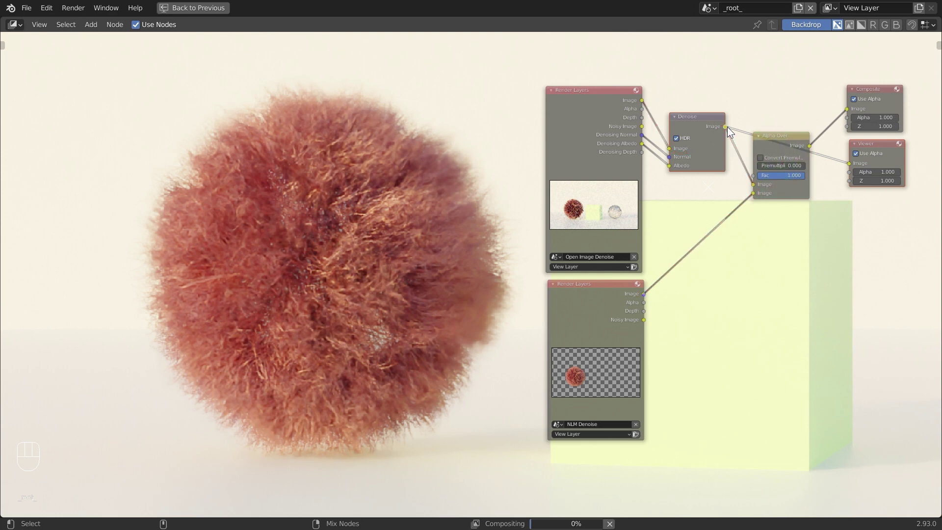
left_click(810, 146, "ctrl+shift")
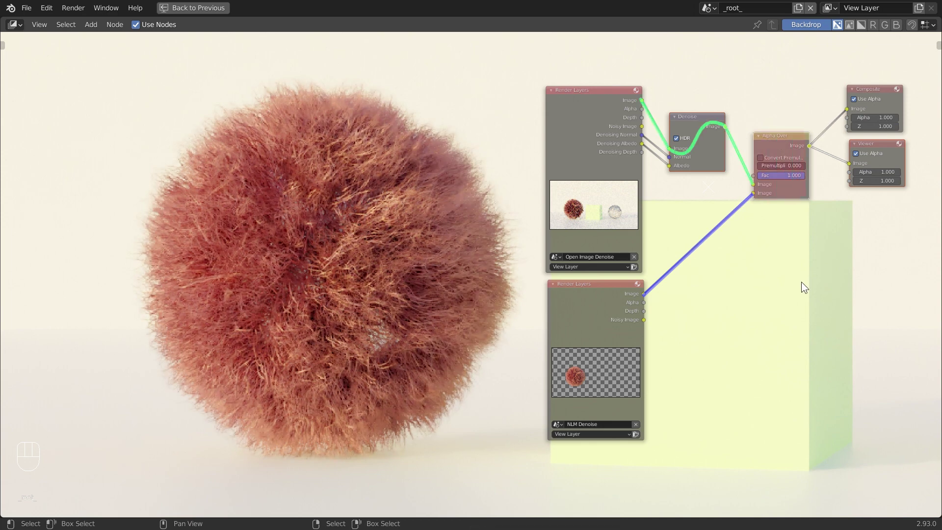
- Shrink the backdrop until the whole image is shown and restore the compositor from its maximized view
key("v")
key("v")
key("v")
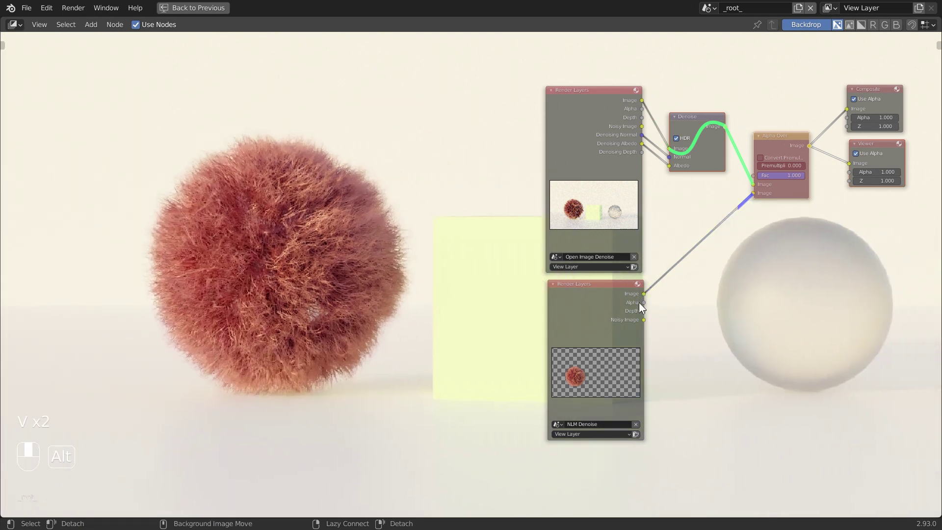
key("v")
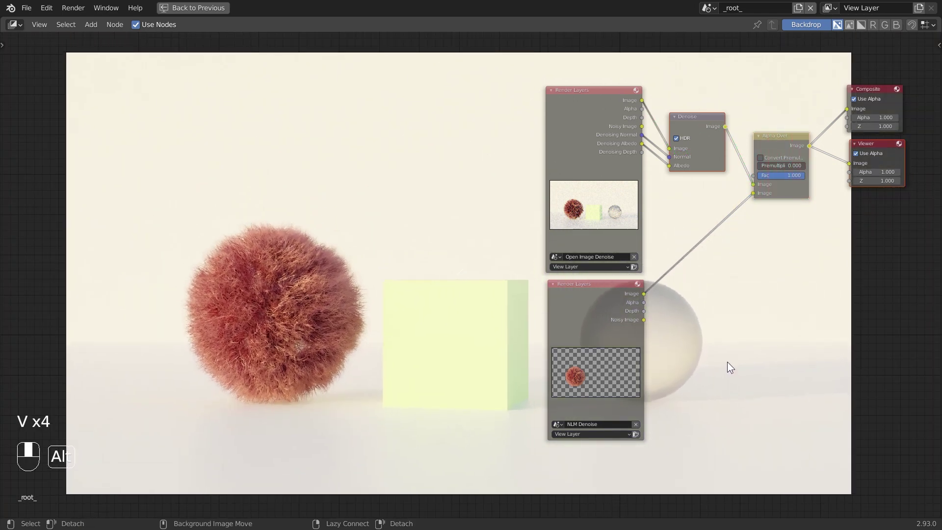
middle_click_drag(727, 362, 471, 347)
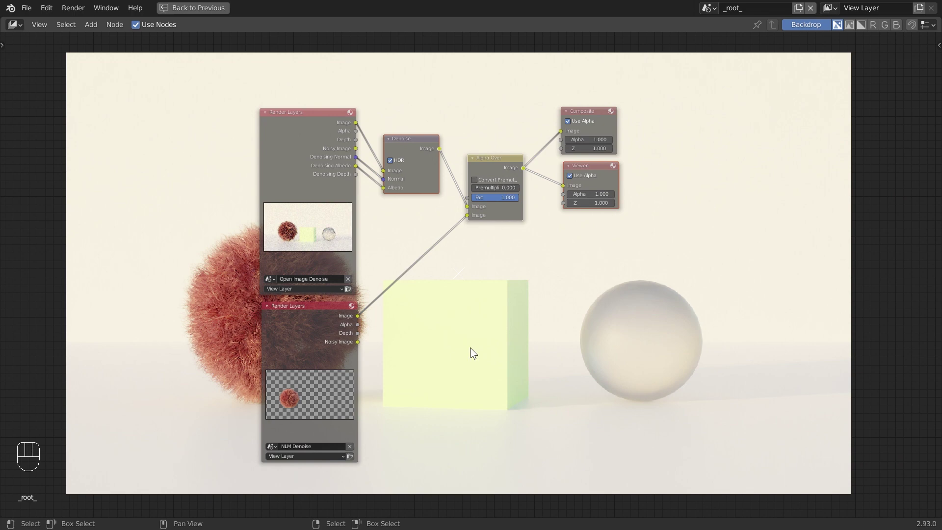
key("ctrl+space")
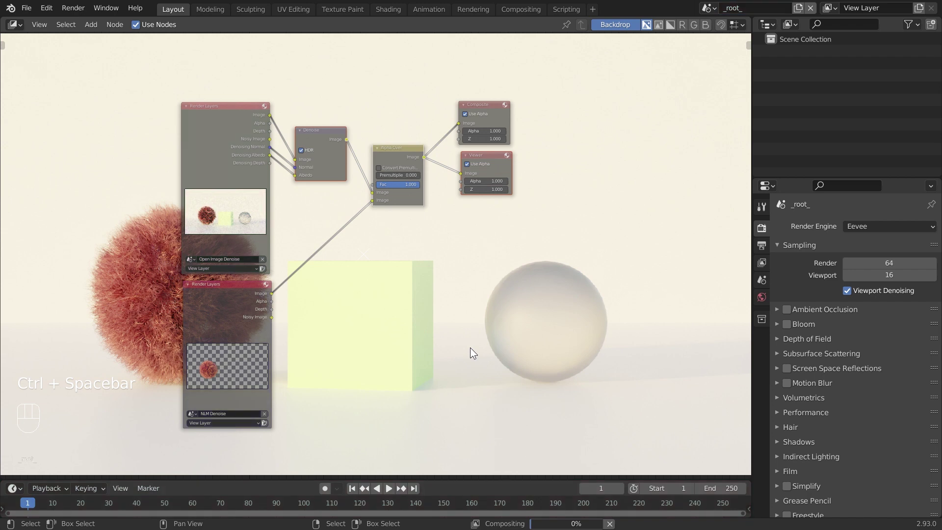
middle_click_drag(470, 347, 512, 331, "shift")
key("v")
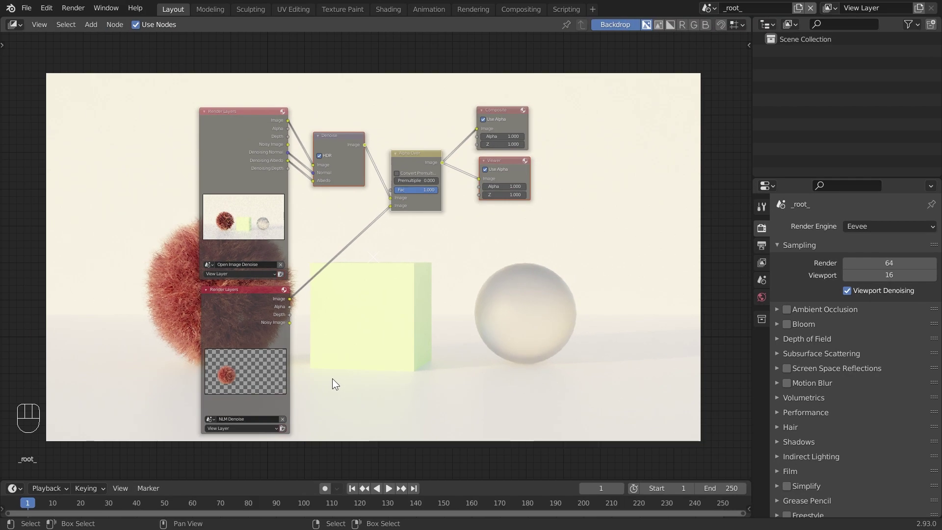
- Re-render only the NLM Denoise scene's view layer from its Render Layers node and close the render window
scroll(332, 379, "up", 1)
scroll(339, 372, "up", 2)
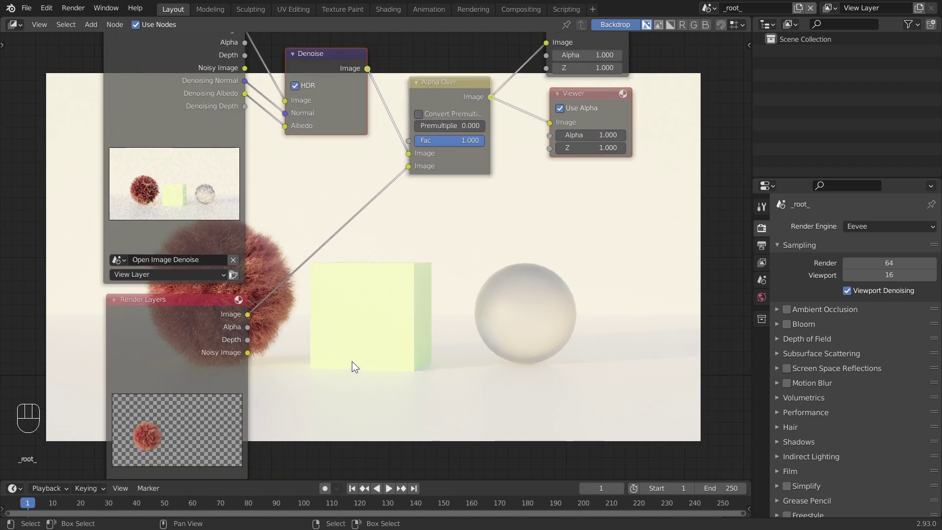
scroll(352, 361, "up", 3)
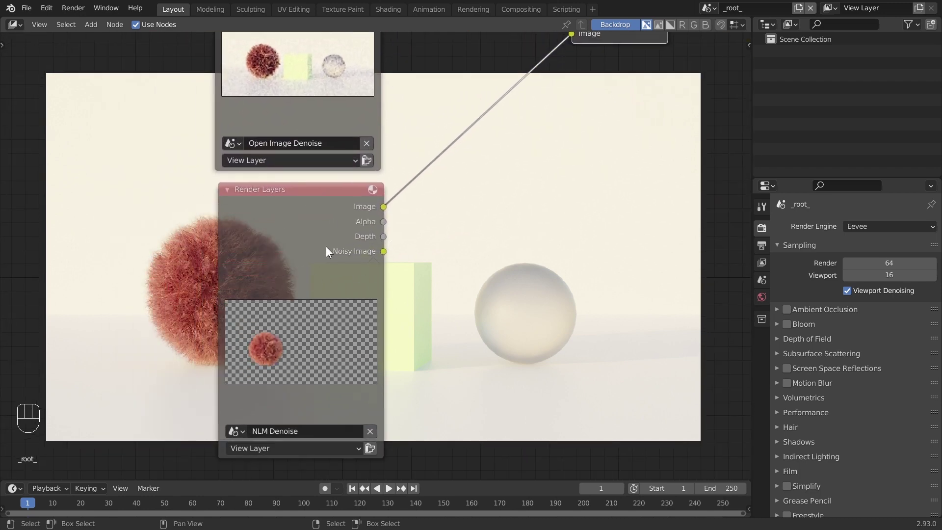
left_click(370, 448)
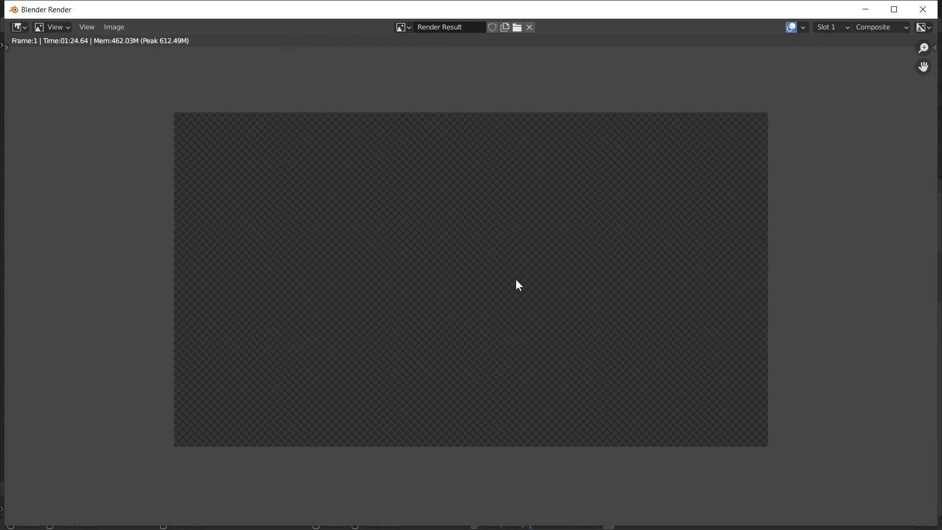
left_click(922, 9)
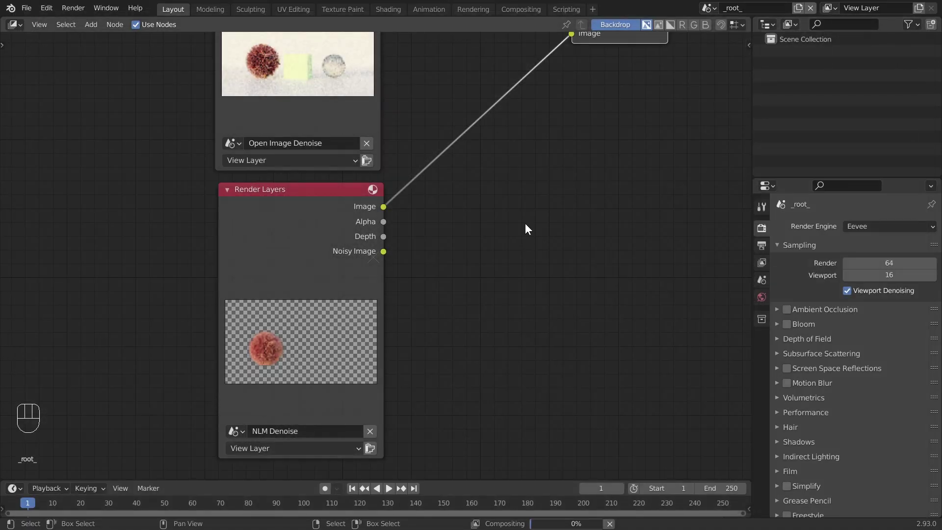
- Switch to the NLM Denoise scene and change the compositor area to the 3D Viewport
scroll(512, 234, "down", 2)
middle_click_drag(511, 234, 470, 301)
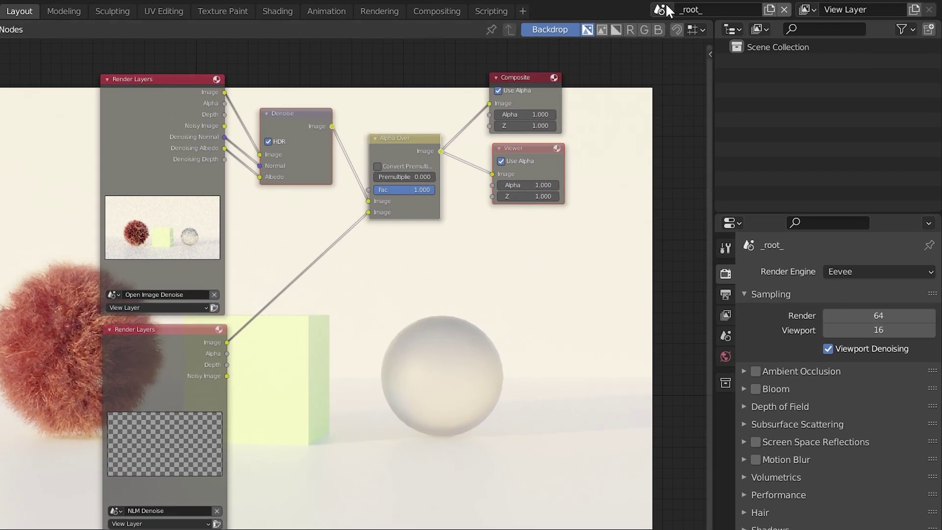
left_click(707, 8)
left_click(685, 46)
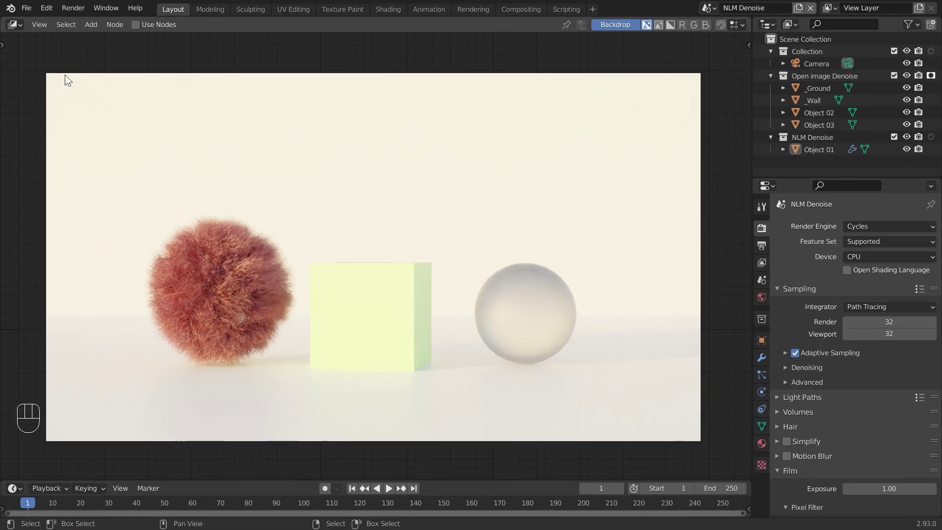
left_click(13, 25)
left_click(33, 57)
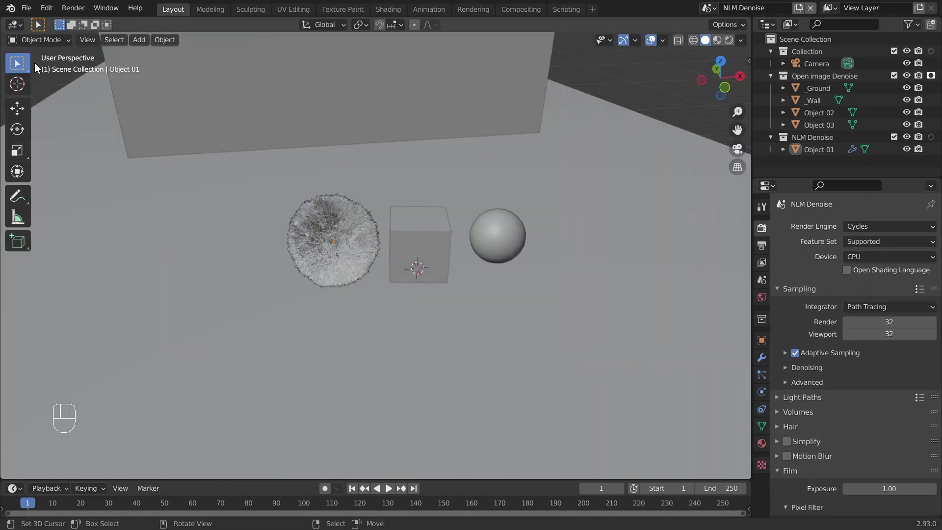
- Look through the scene camera and draw a render region around the fur ball
key("KP_0")
key("KP_0")
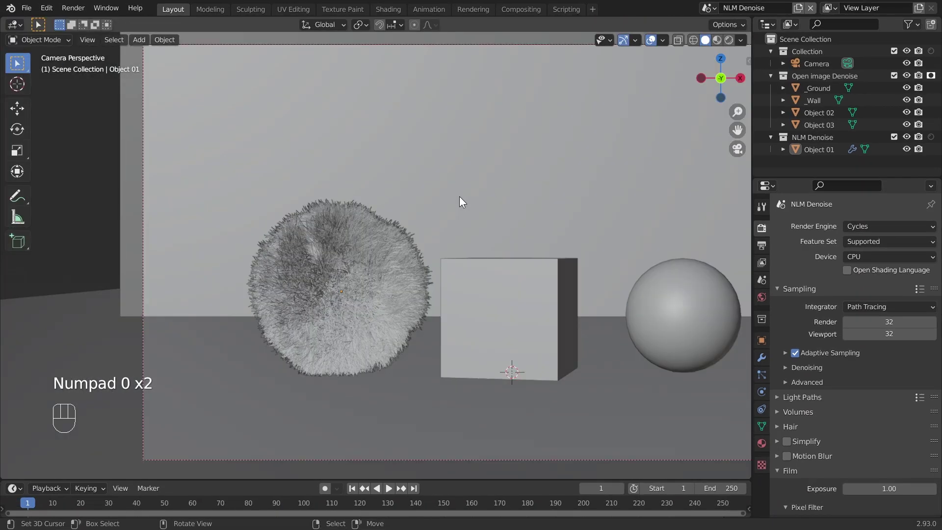
scroll(459, 200, "up", 3)
middle_click_drag(459, 200, 514, 145, "shift")
scroll(515, 143, "up", 2)
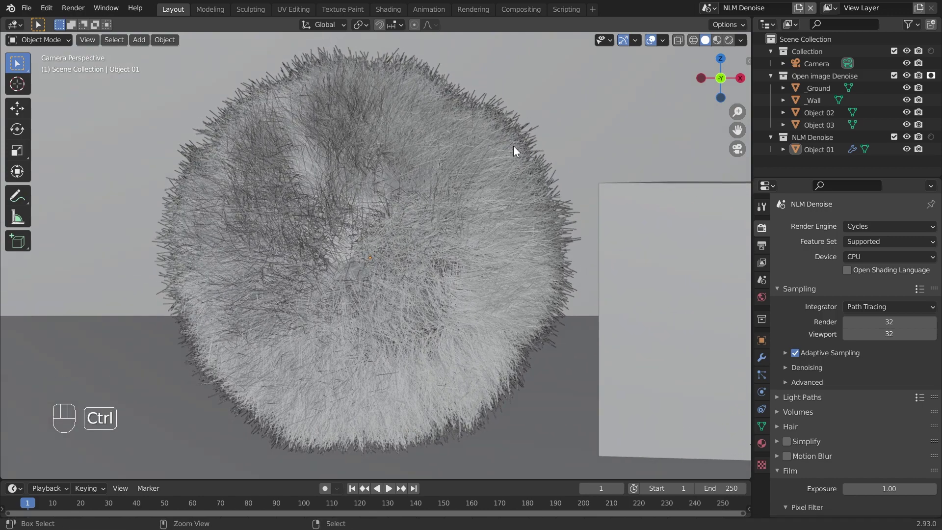
key("ctrl+b")
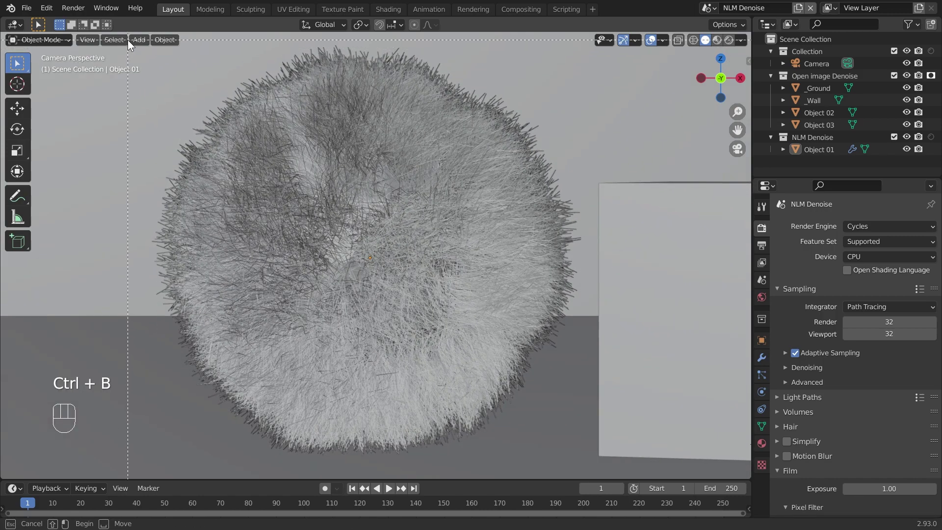
left_click_drag(131, 39, 591, 470)
scroll(559, 378, "down", 5)
scroll(408, 283, "down", 3)
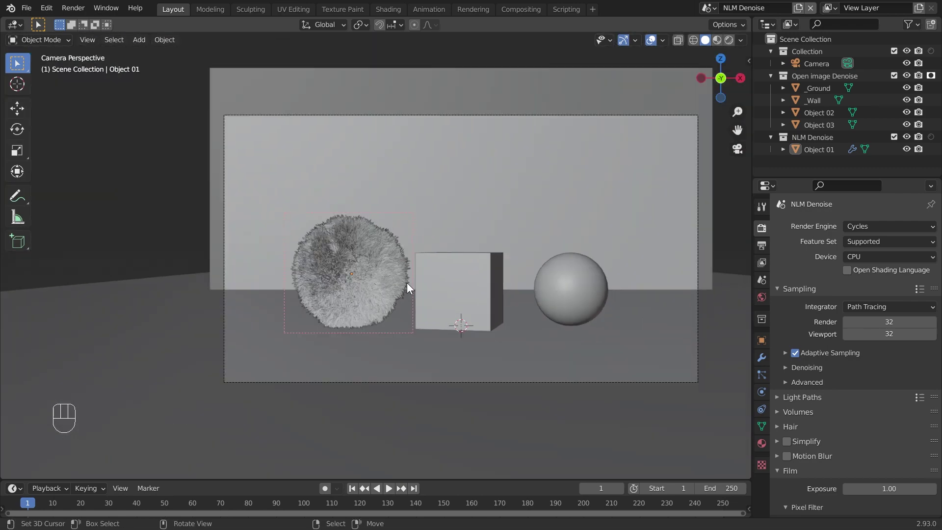
- Redraw the render region so that it closely encloses the fur ball
scroll(408, 283, "up", 4)
key("ctrl+b")
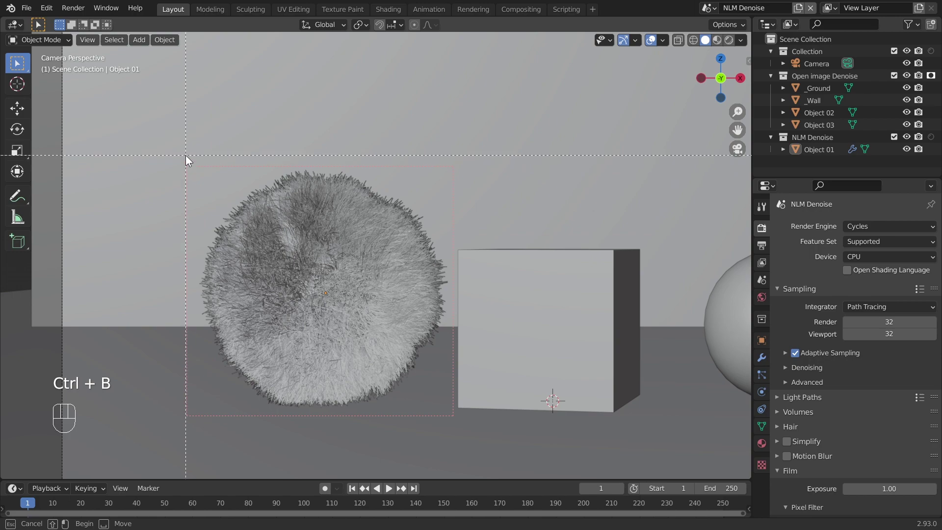
left_click_drag(186, 161, 451, 417)
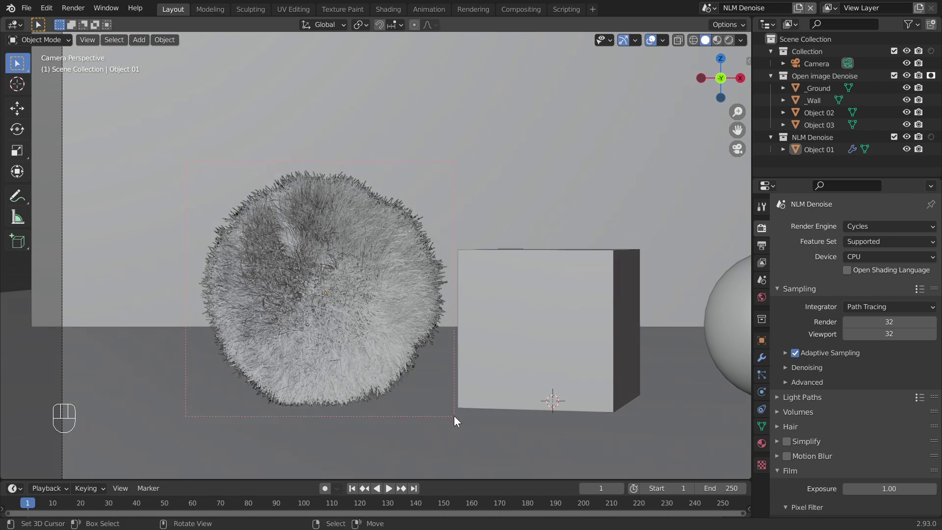
scroll(452, 395, "down", 4)
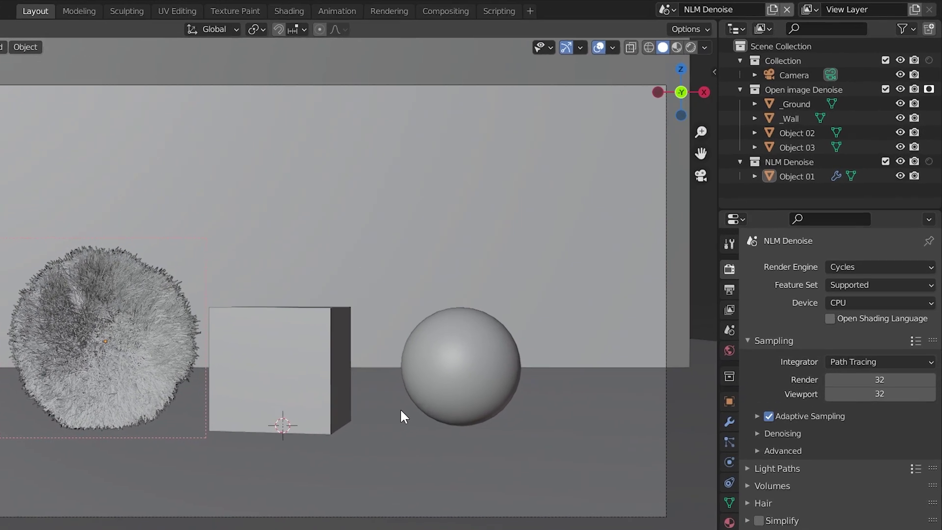
- Return to the _root_ scene and change the 3D Viewport area to the Compositor
left_click(666, 10)
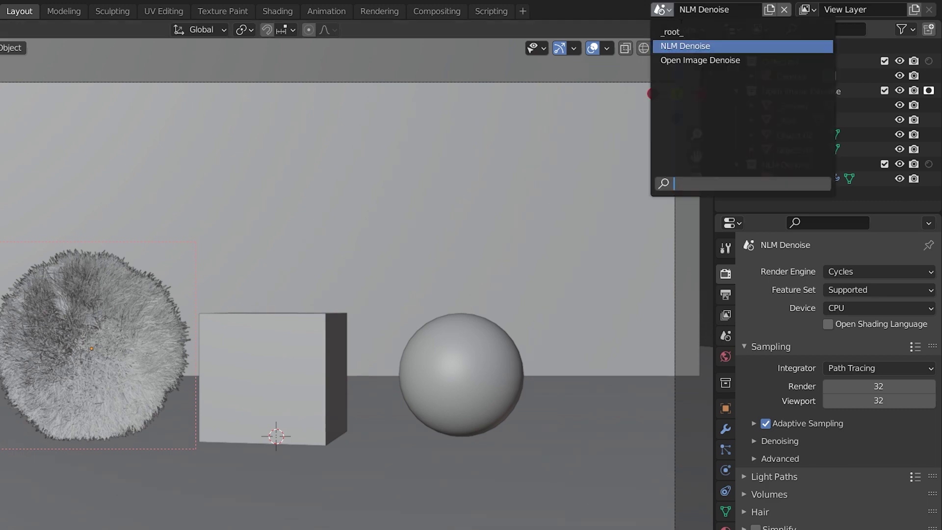
left_click(689, 30)
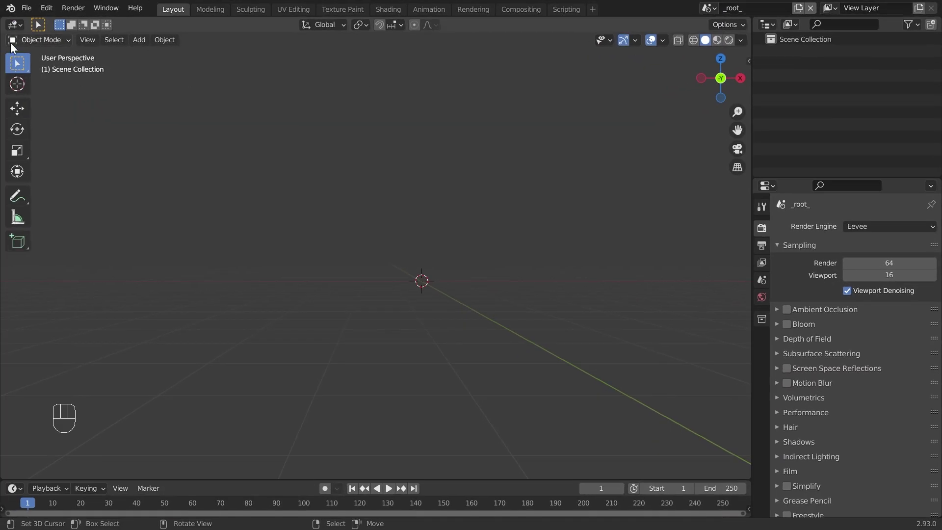
left_click(14, 39)
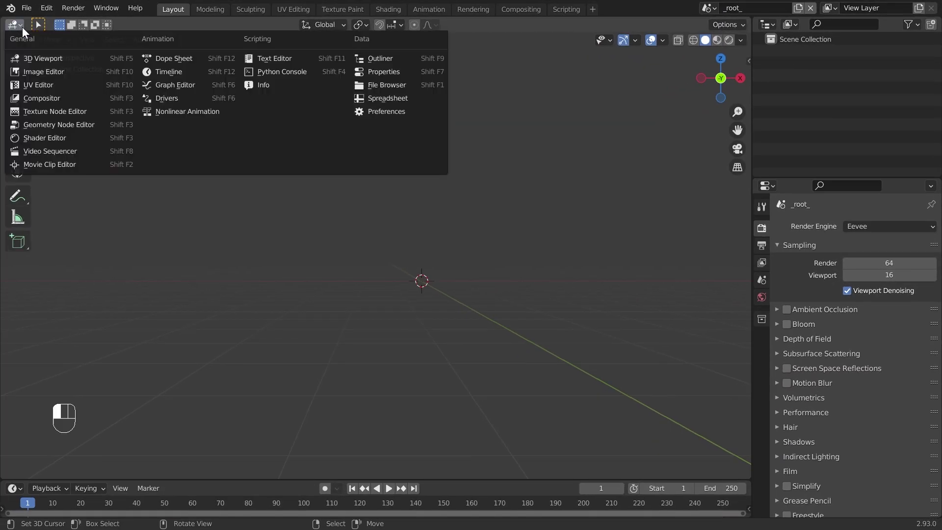
left_click(30, 95)
scroll(396, 265, "down", 2)
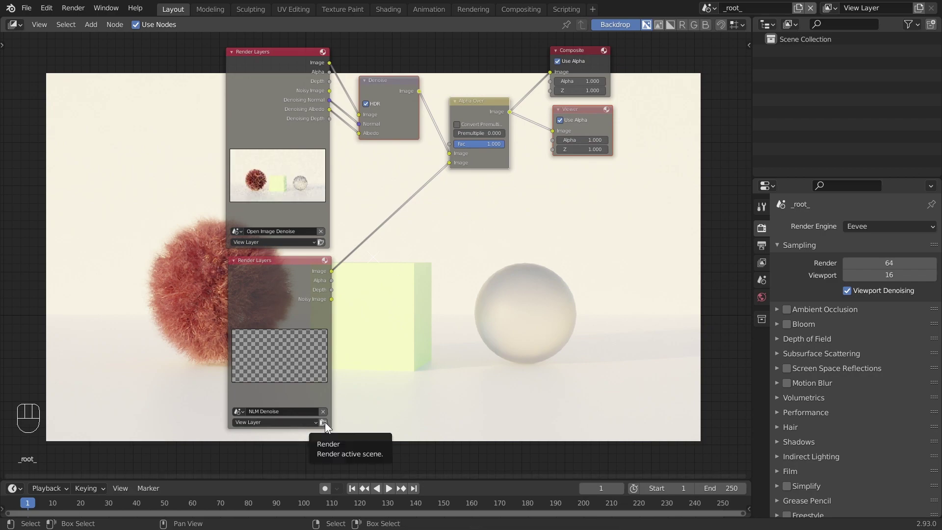
- Re-render only the NLM Denoise scene from its Render Layers node, inspect the composite and close the render window
left_click(323, 422)
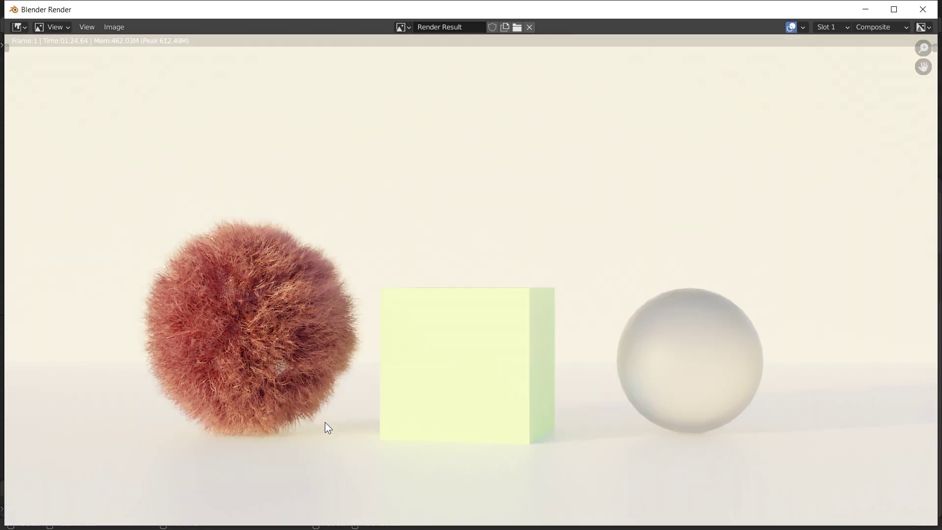
scroll(324, 302, "up", 2)
scroll(307, 300, "left", 2, "ctrl")
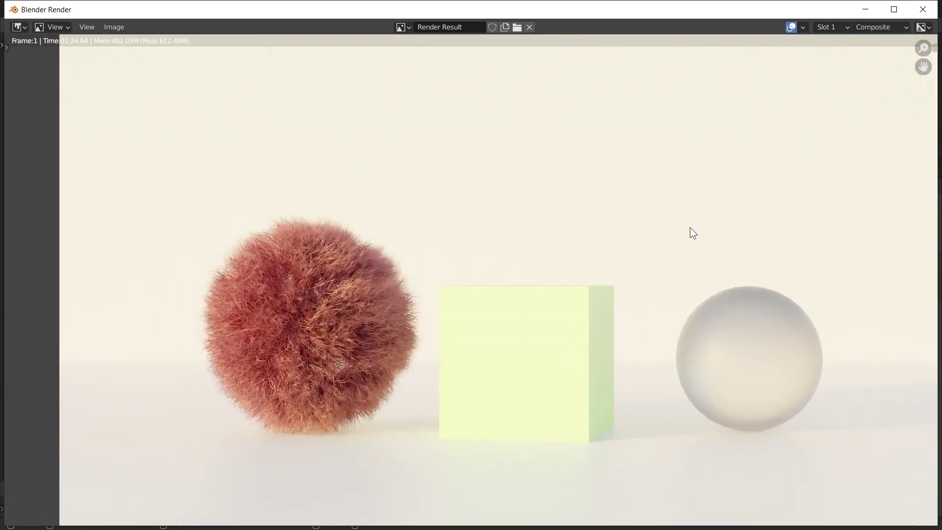
left_click(915, 10)
- Switch to the Open Image Denoise scene and set its render samples to 16
middle_click_drag(451, 316, 405, 327)
left_click(255, 190)
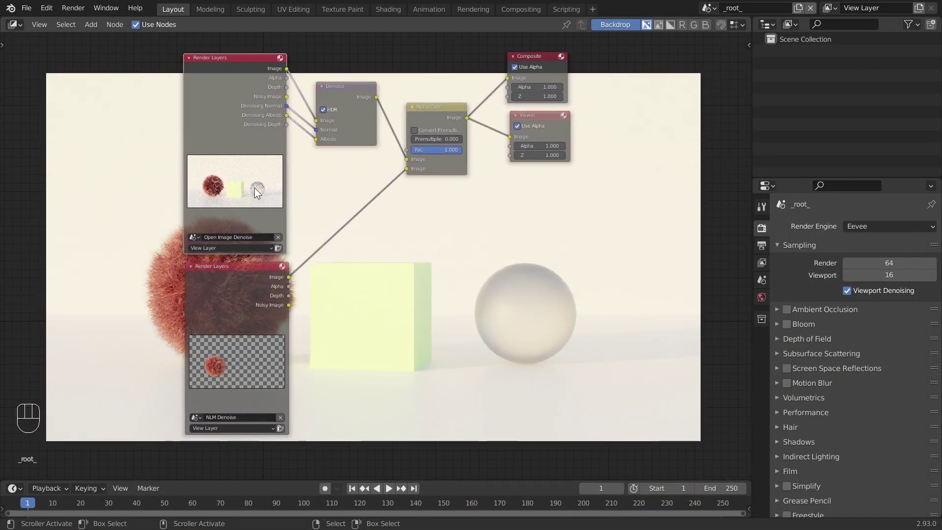
left_click(707, 8)
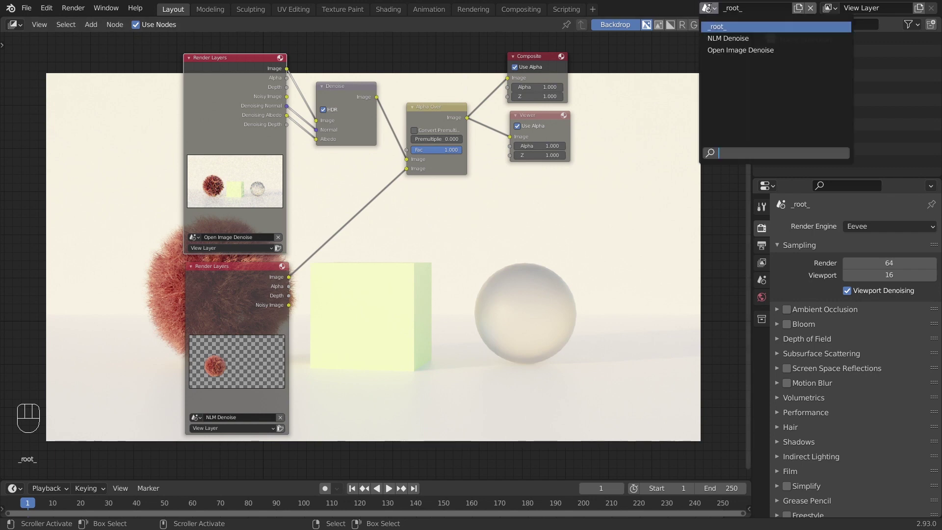
left_click(729, 50)
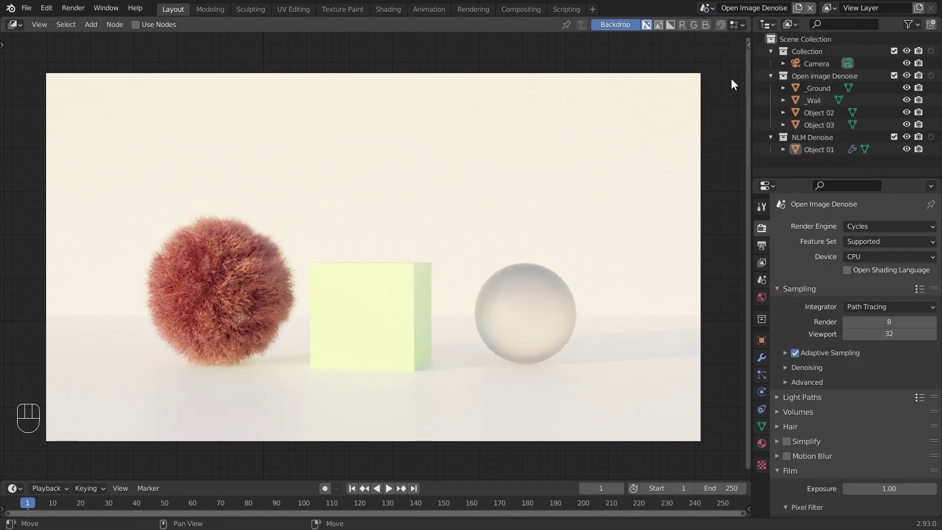
left_click(879, 318)
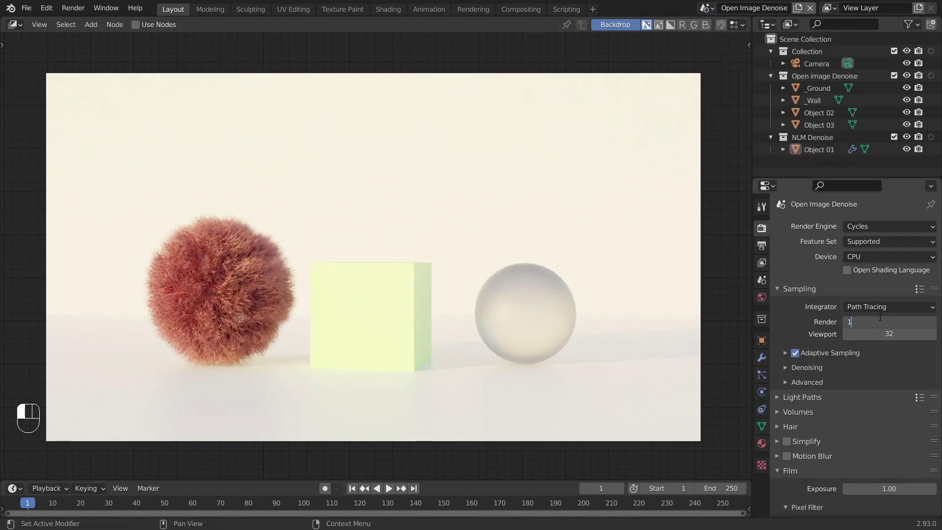
key("Return")
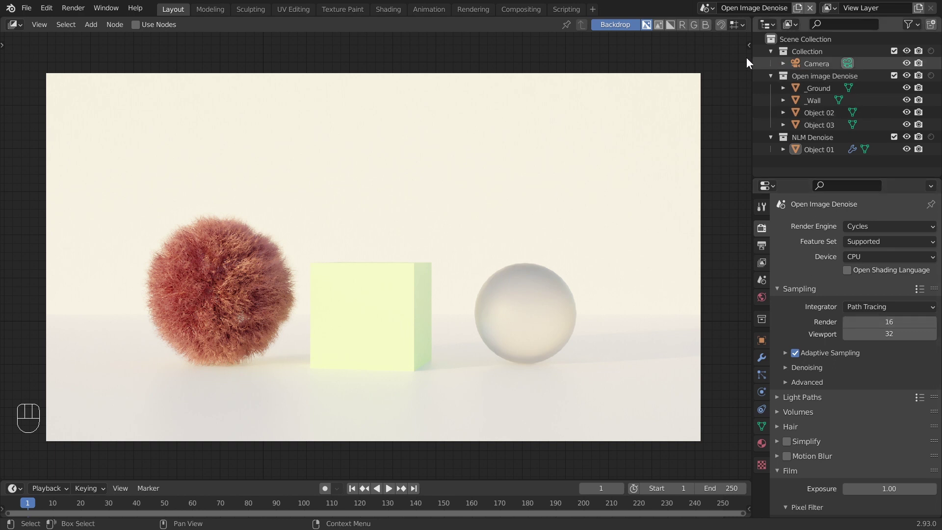
- Return to the _root_ scene, switch the render result to Slot 2 and close the render window
left_click(706, 7)
left_click(714, 26)
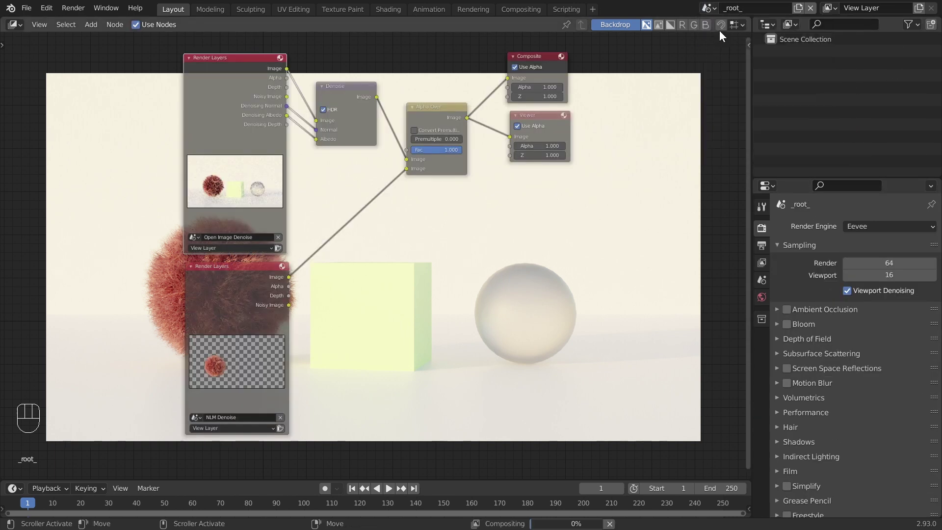
middle_click_drag(562, 230, 560, 257)
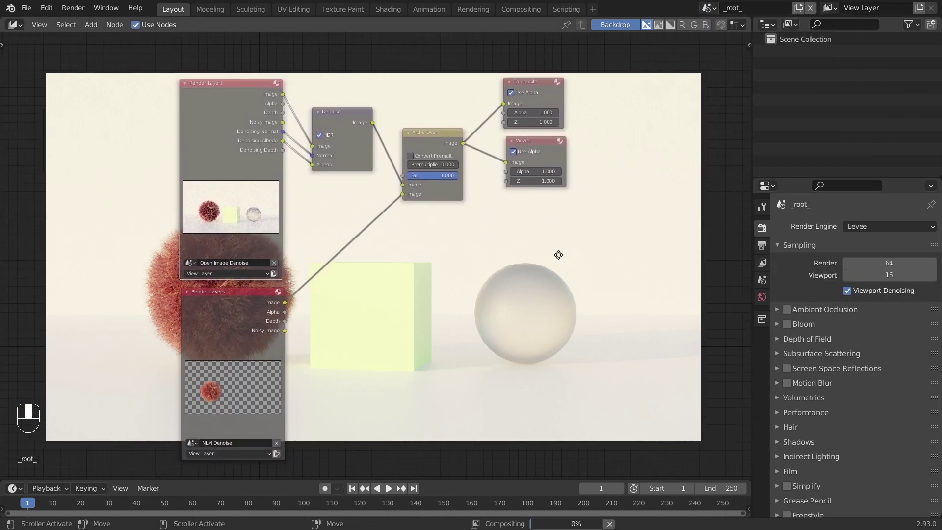
key("F12")
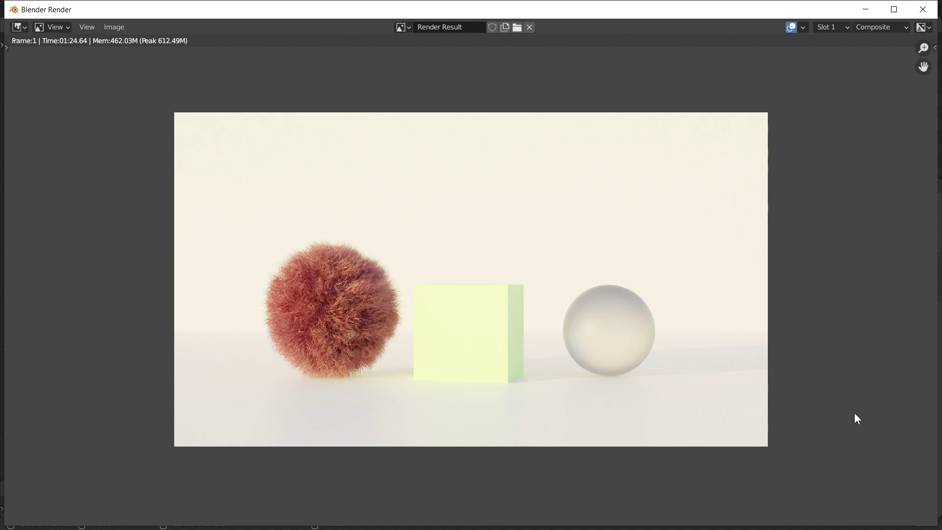
key("j")
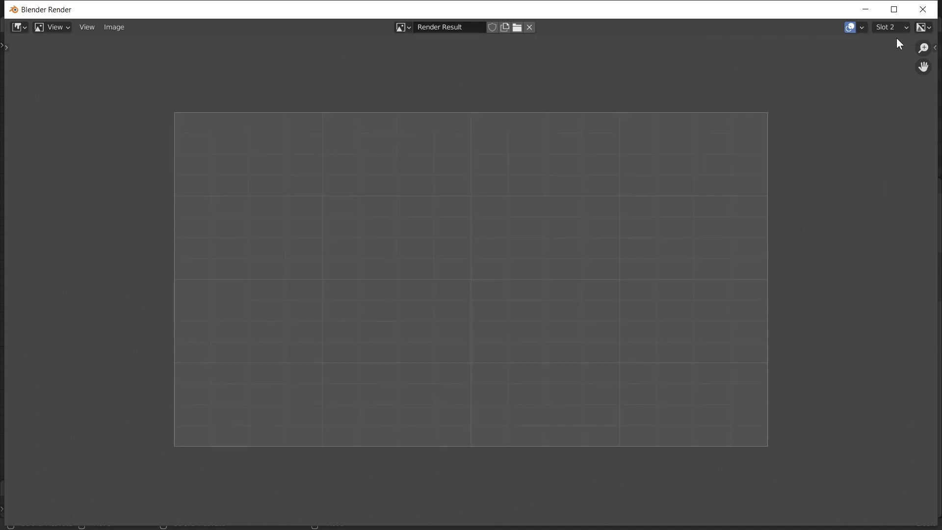
left_click(924, 12)
- Show the Open Image Denoise scene through its camera in the 3D Viewport with rendered shading
left_click_drag(538, 329, 528, 327)
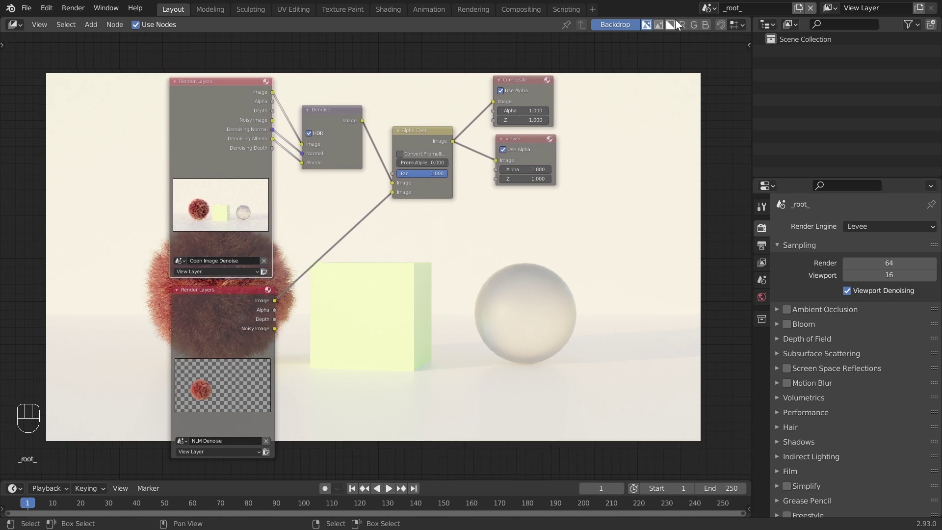
left_click(705, 12)
left_click(726, 50)
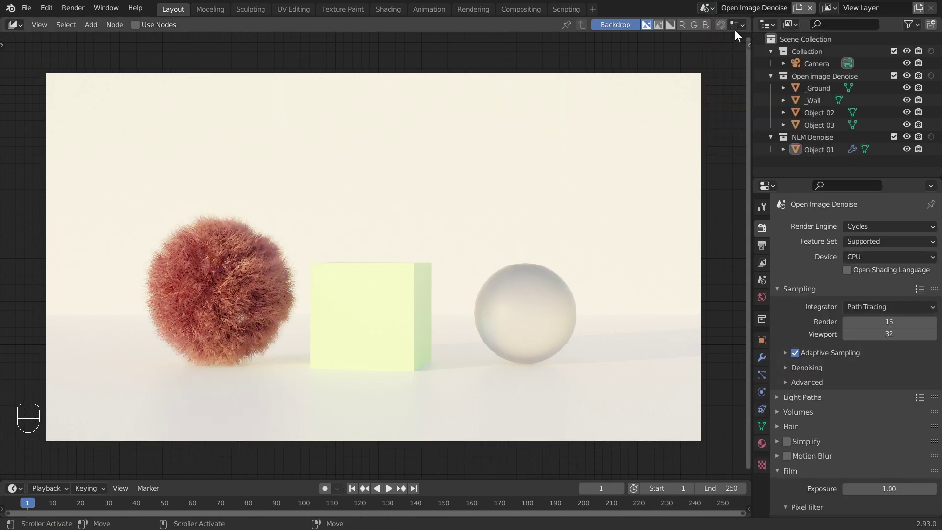
left_click(14, 24)
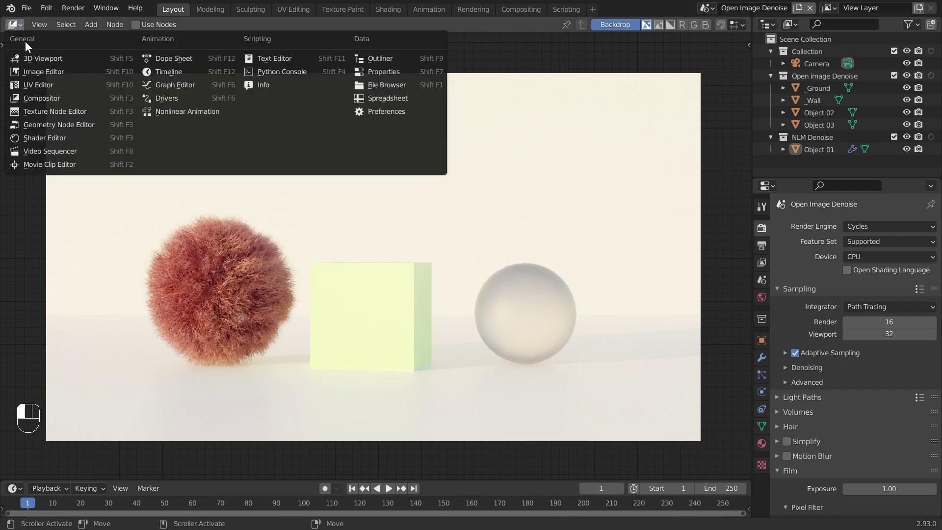
left_click(42, 59)
key("KP_0")
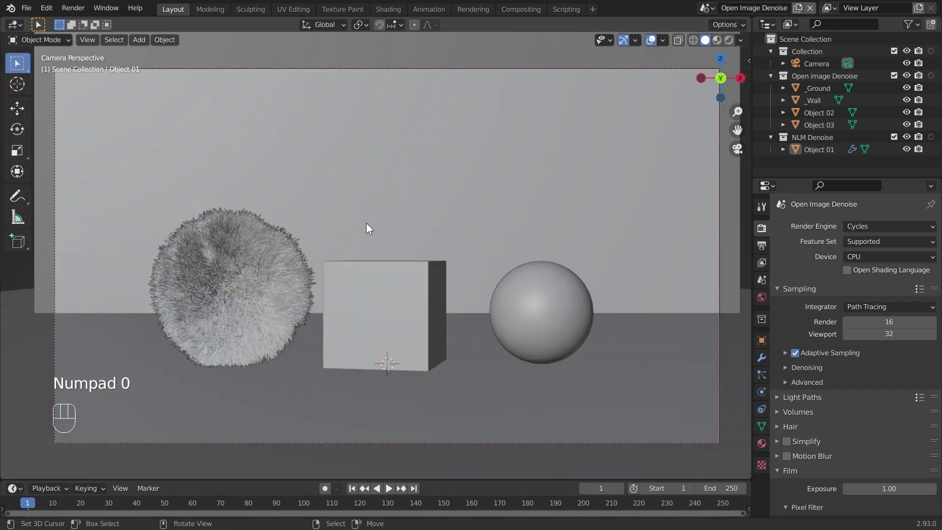
key("z")
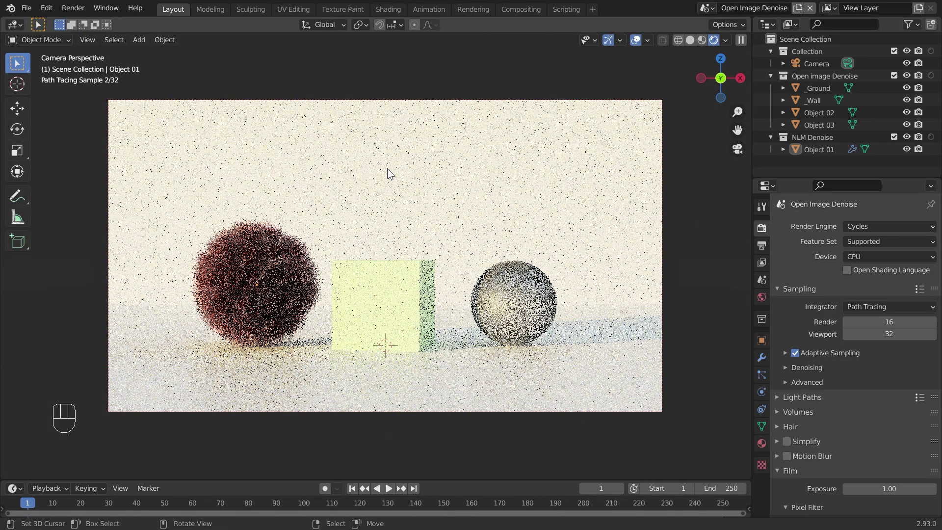
- Set the NLM Denoise collection as a holdout, enable Transparent film and return the viewport to solid shading
left_click(931, 137)
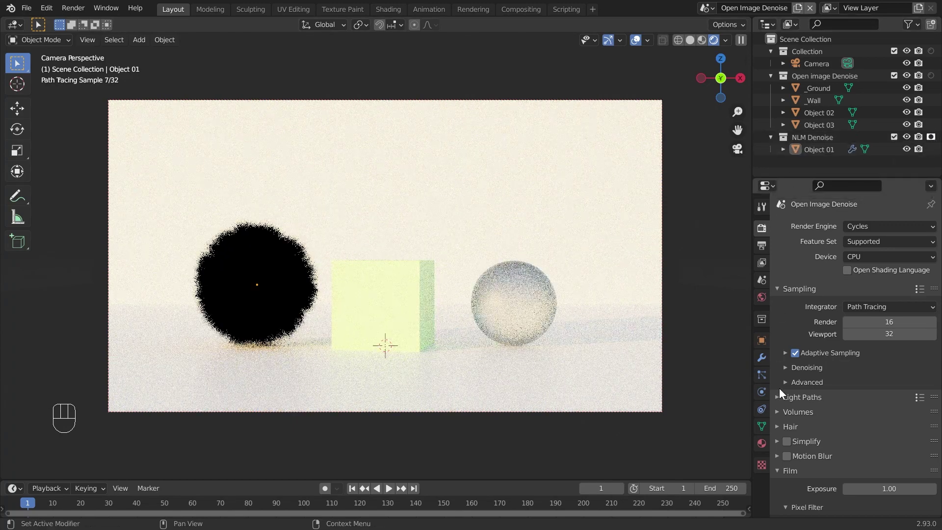
scroll(780, 388, "down", 5)
left_click(796, 439)
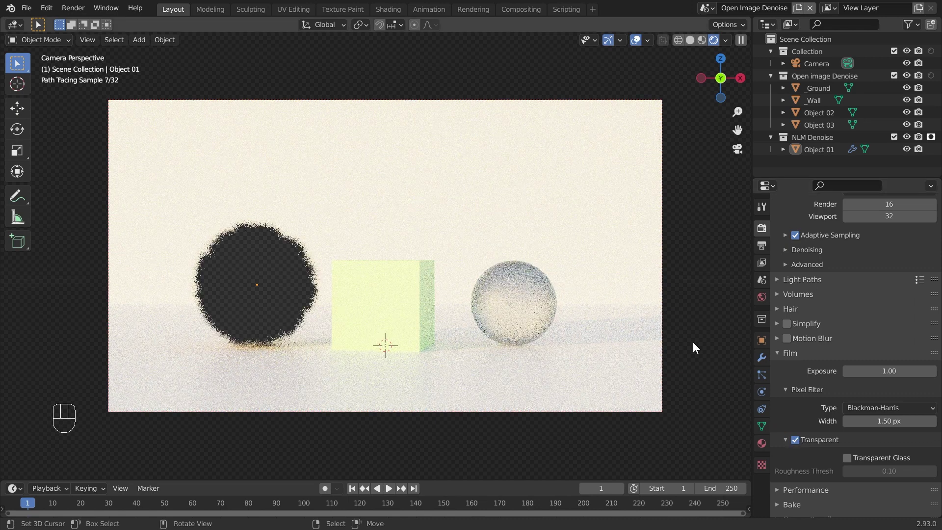
left_click(690, 40)
- Go back to the _root_ scene and display its compositing node tree in place of the 3D Viewport
left_click(708, 8)
left_click(718, 29)
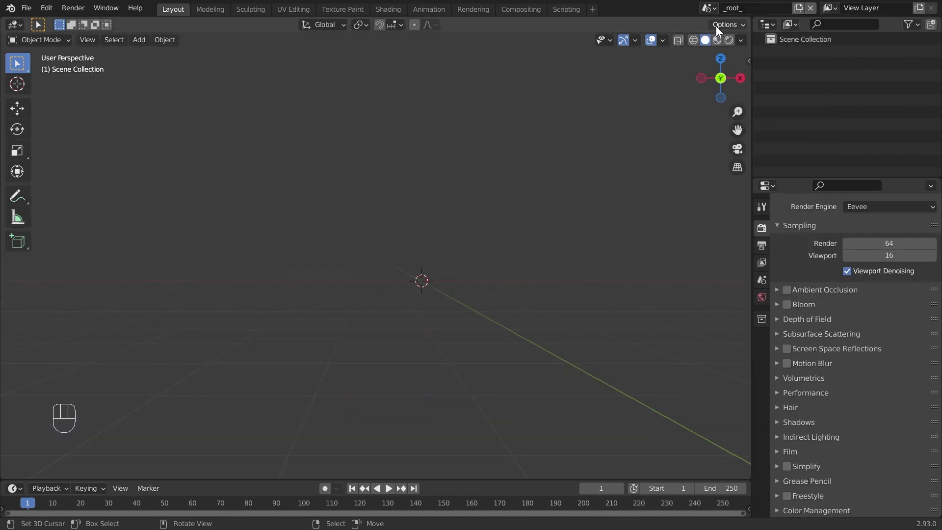
left_click(14, 25)
left_click(42, 121)
middle_click_drag(430, 264, 398, 268, "shift")
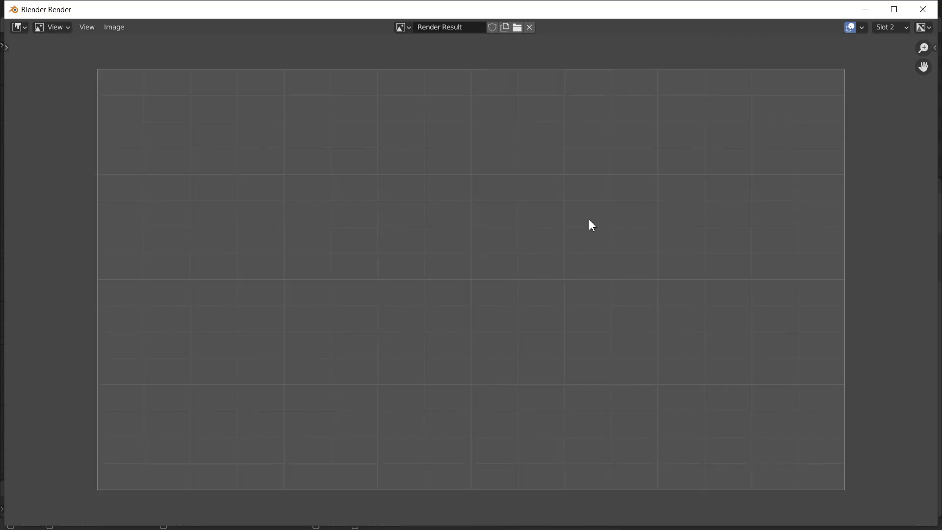
- Display the Viewer Node image in the render window and return to the compositor nodes
left_click(405, 28)
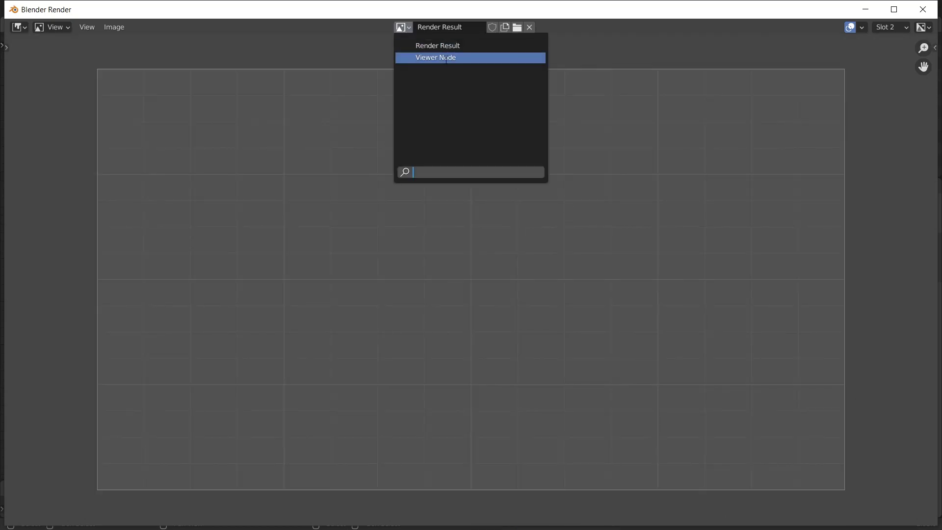
left_click(446, 58)
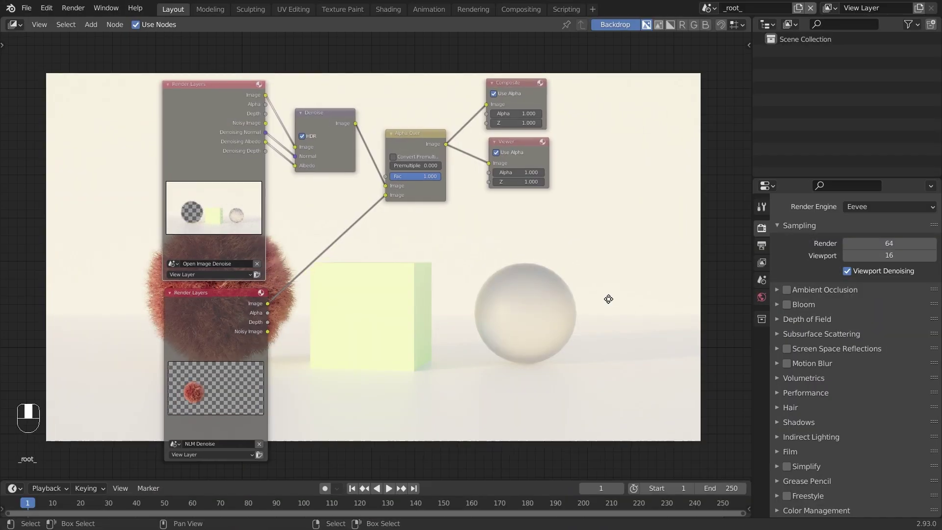
middle_click_drag(609, 299, 604, 295)
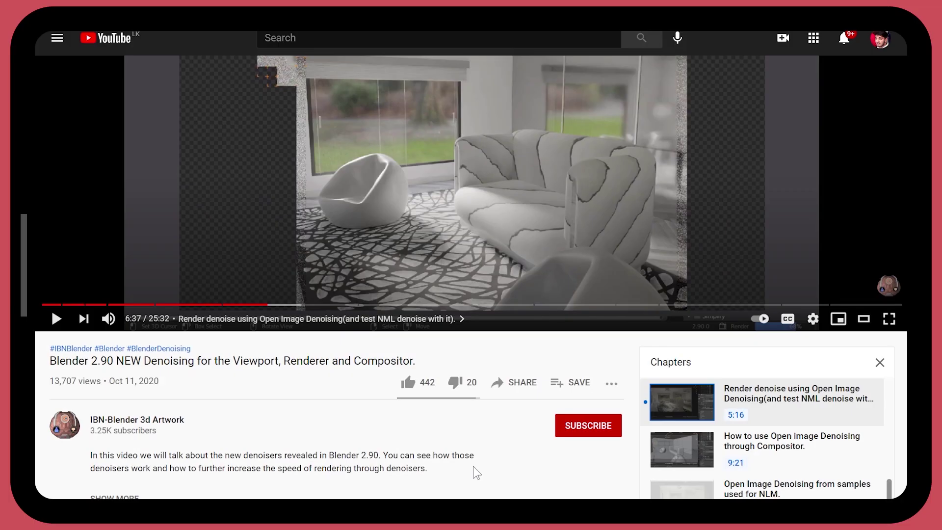
- Switch to YouTube and like the video "Blender 2.90 NEW Denoising for the Viewport, Renderer and Compositor."
left_click(410, 384)
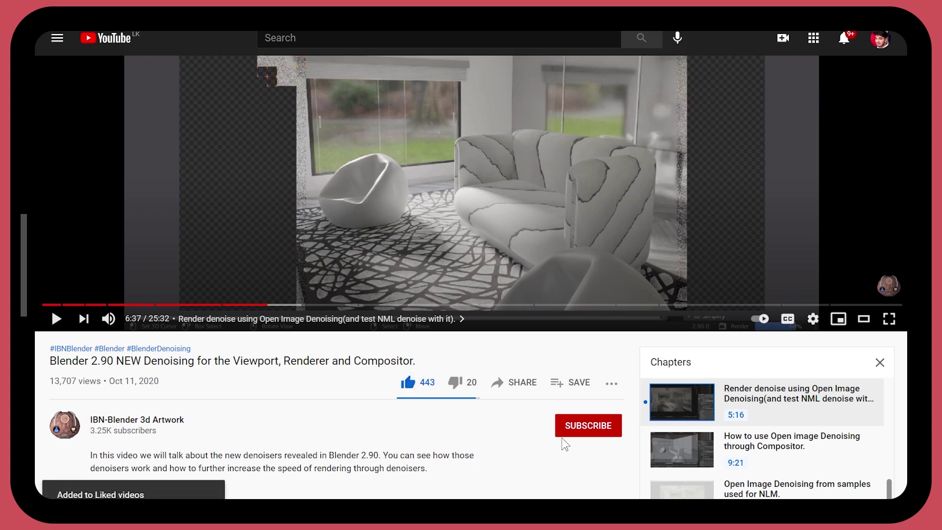
- Subscribe to the IBN-Blender 3d Artwork channel and turn on all notifications for it
left_click(575, 429)
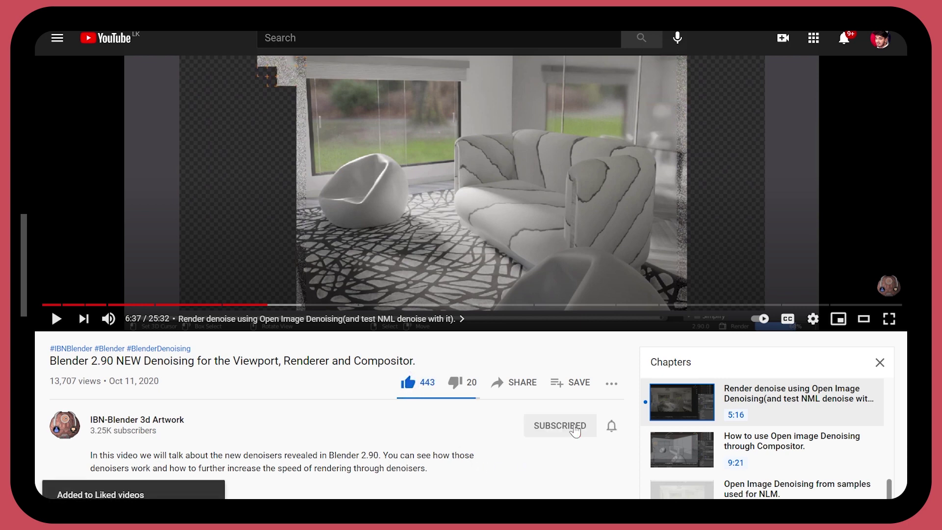
left_click(612, 430)
left_click(617, 455)
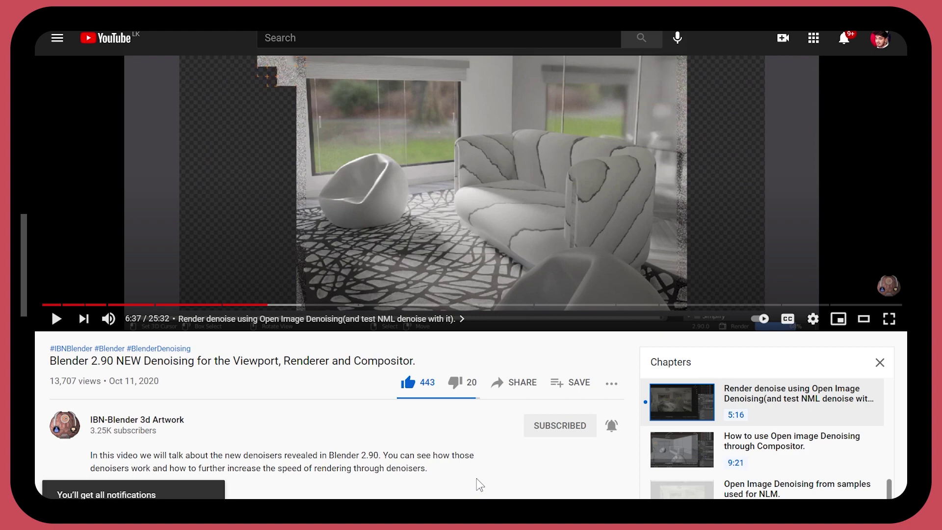
- Write "This Video is ..." as a public comment on the denoising video
scroll(469, 475, "down", 4)
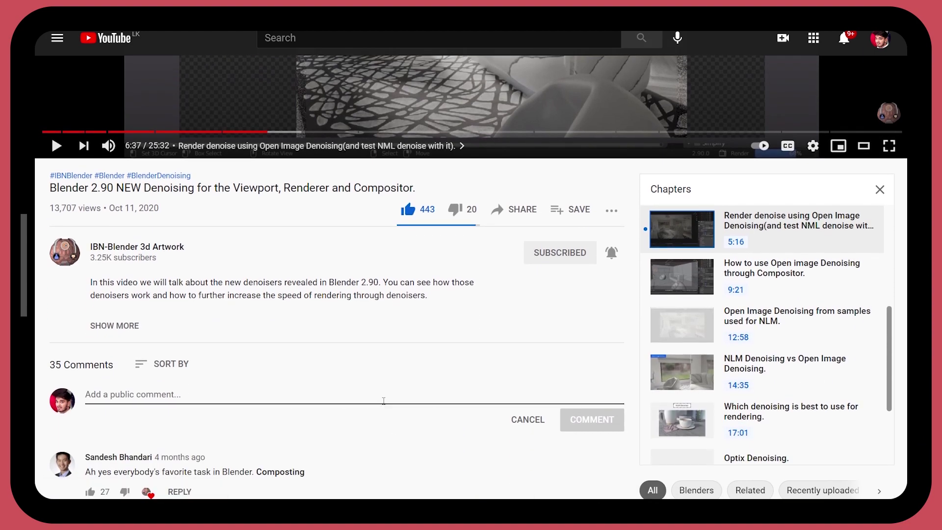
type("This Vid")
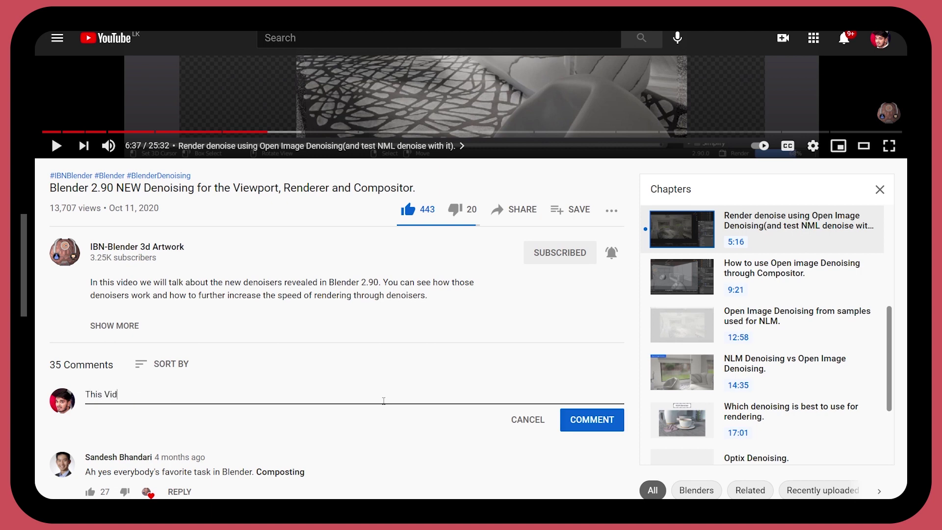
type("eo is ...")
- Open the denoising video's share options and browse further sharing services such as Pinterest, Tumblr and LinkedIn
scroll(605, 429, "up", 3)
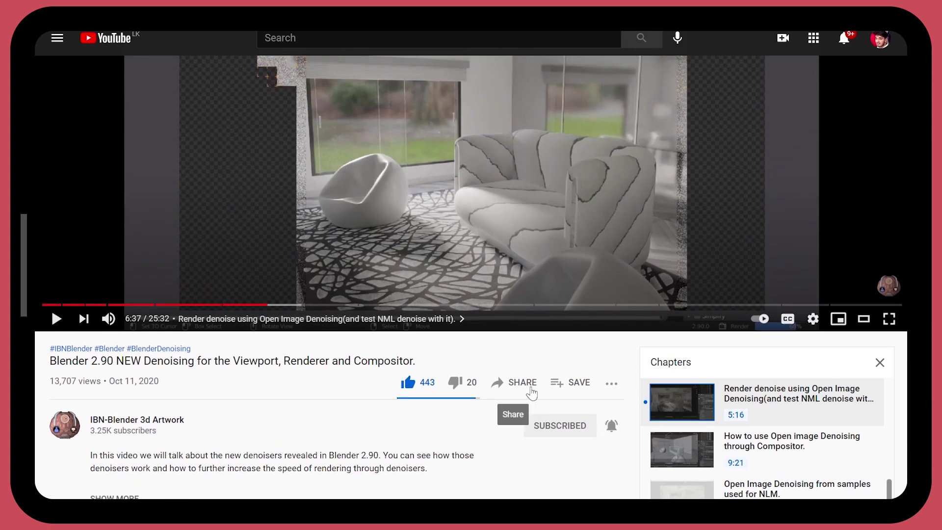
left_click(532, 388)
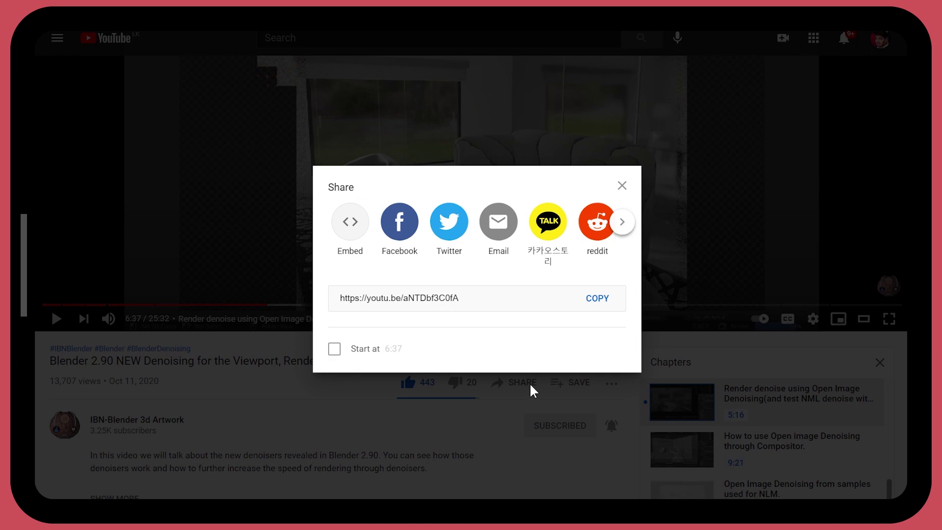
left_click(624, 229)
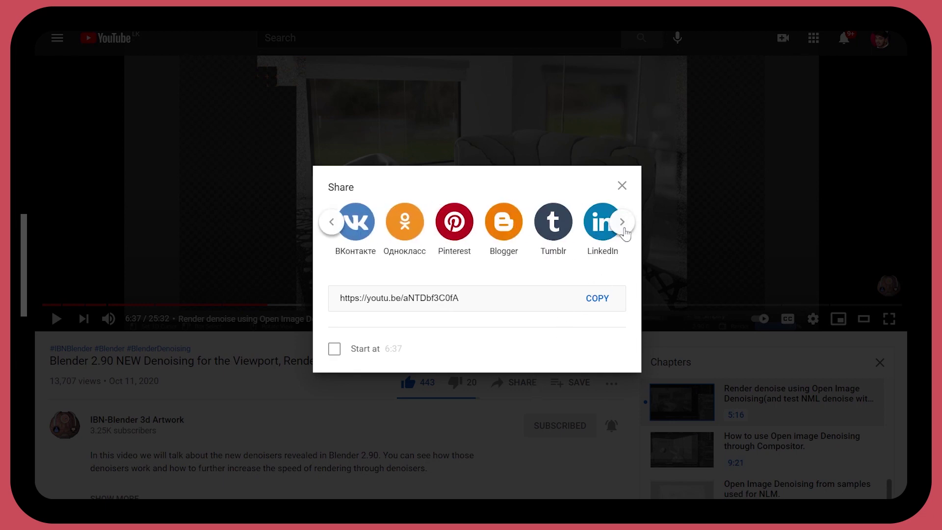